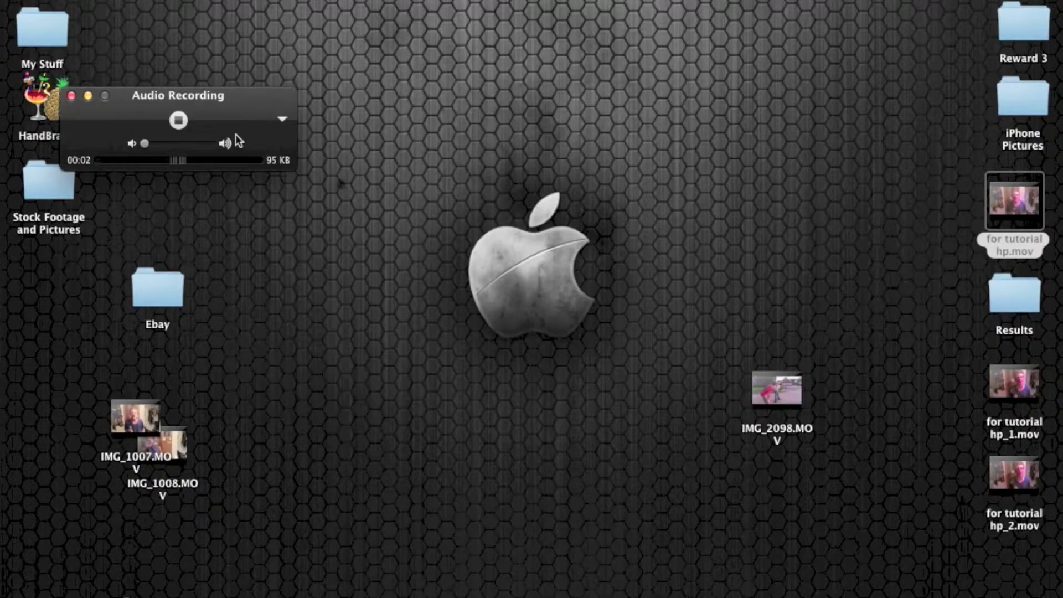
# Minimise the Audio Recording window so the desktop folders and .mov files show.
pyautogui.click(88, 96)
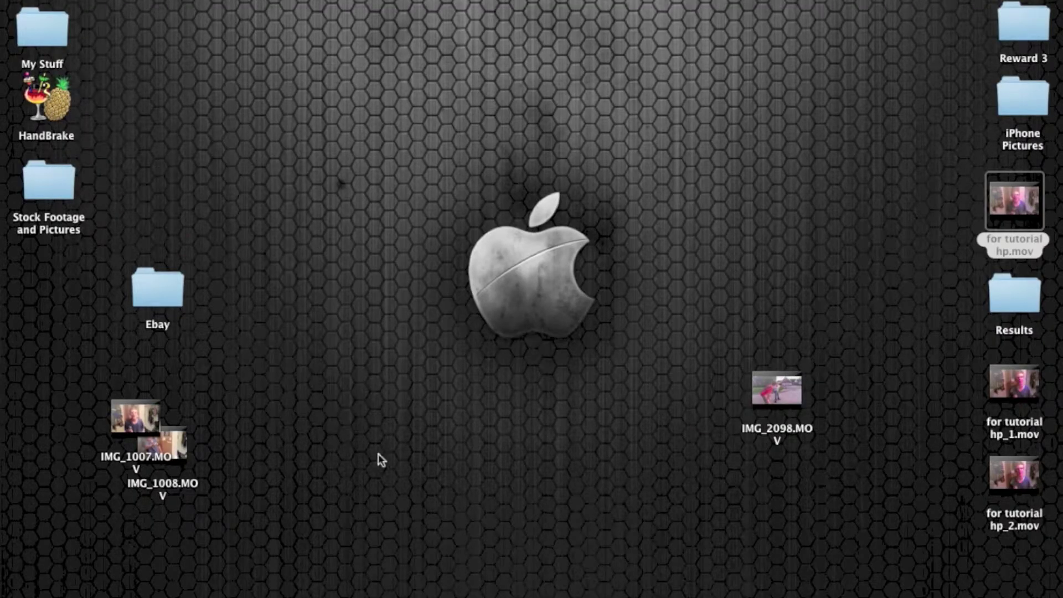
# Restore After Effects and review the for tutorial hp composition's layers from frame 1.
pyautogui.moveTo(356, 588)
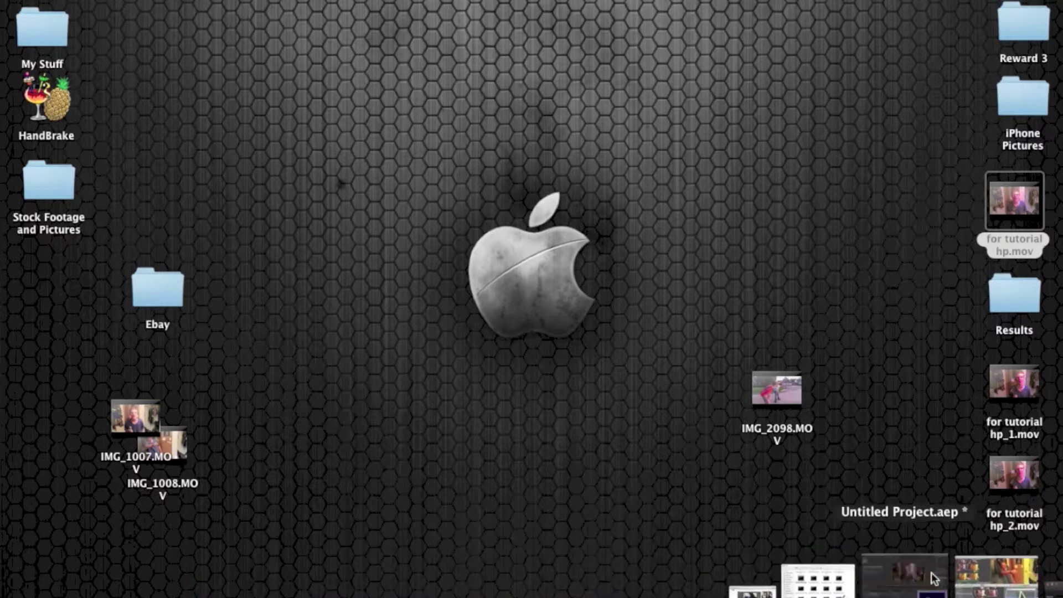
pyautogui.click(932, 573)
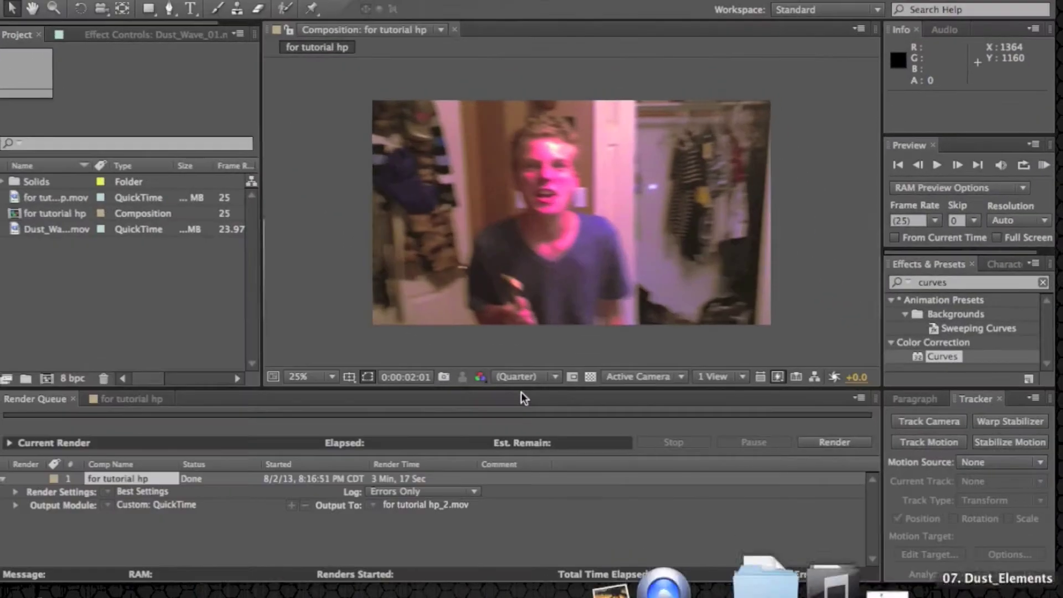
pyautogui.click(117, 399)
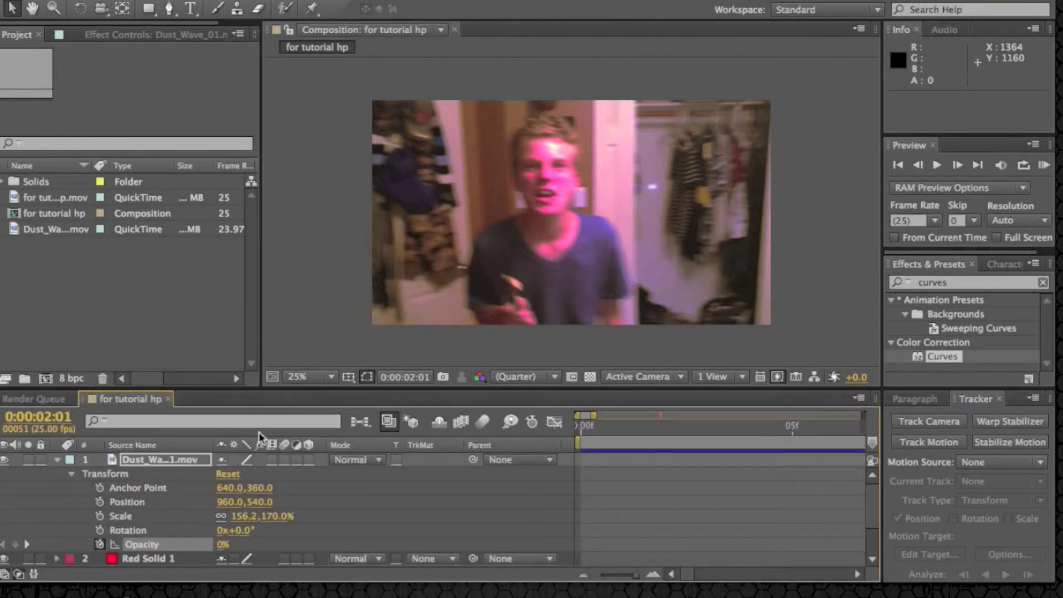
pyautogui.click(619, 432)
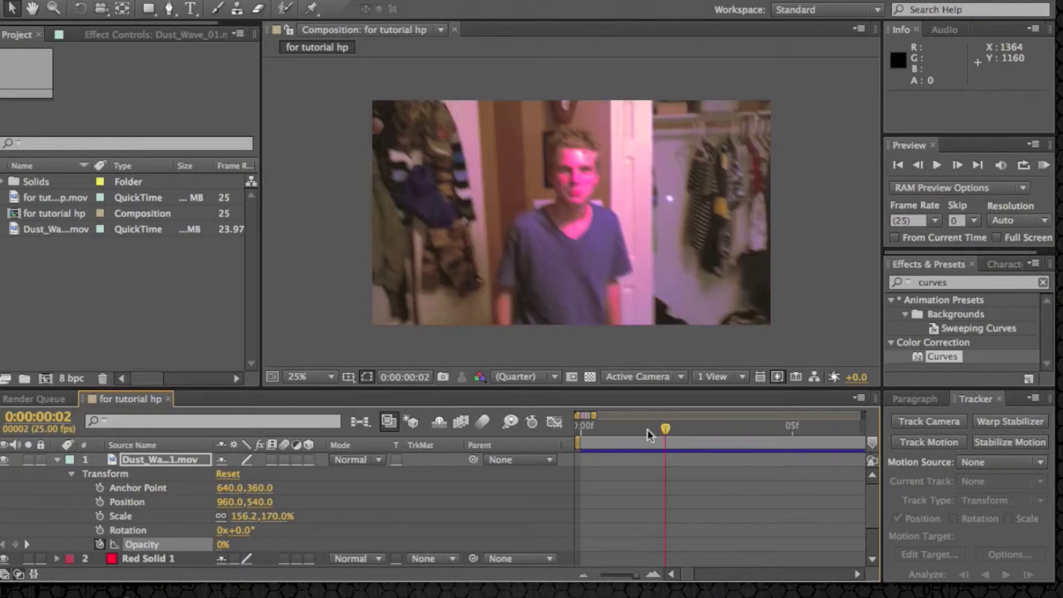
pyautogui.moveTo(623, 430); pyautogui.dragTo(708, 429)
pyautogui.scroll(-2, 346, 467)
pyautogui.scroll(2, 339, 501)
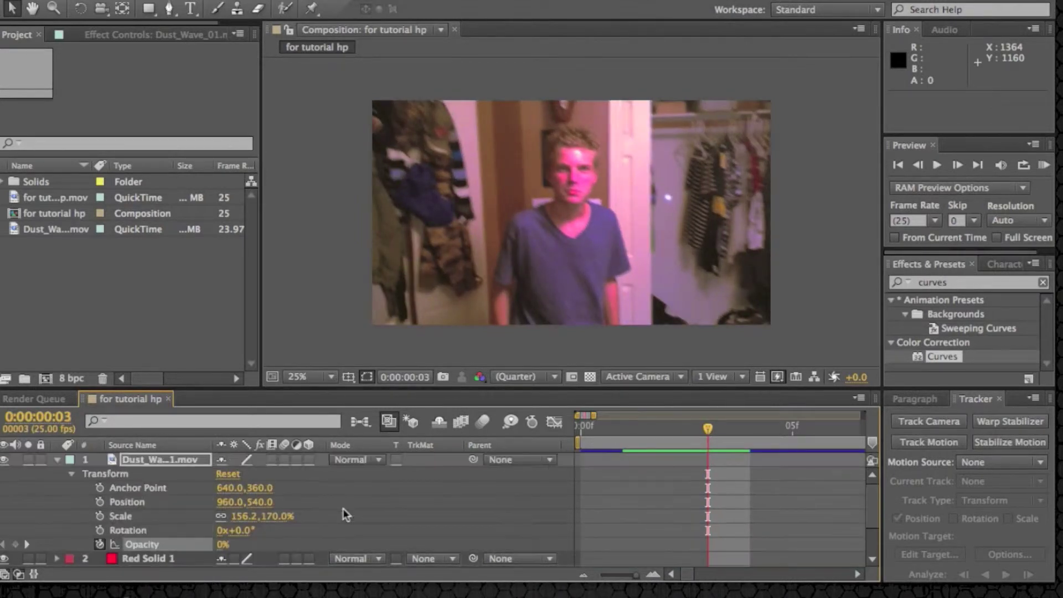
# Build a new 1920x1080, 24 fps composition from the clip via Create New Composition.
pyautogui.click(36, 199)
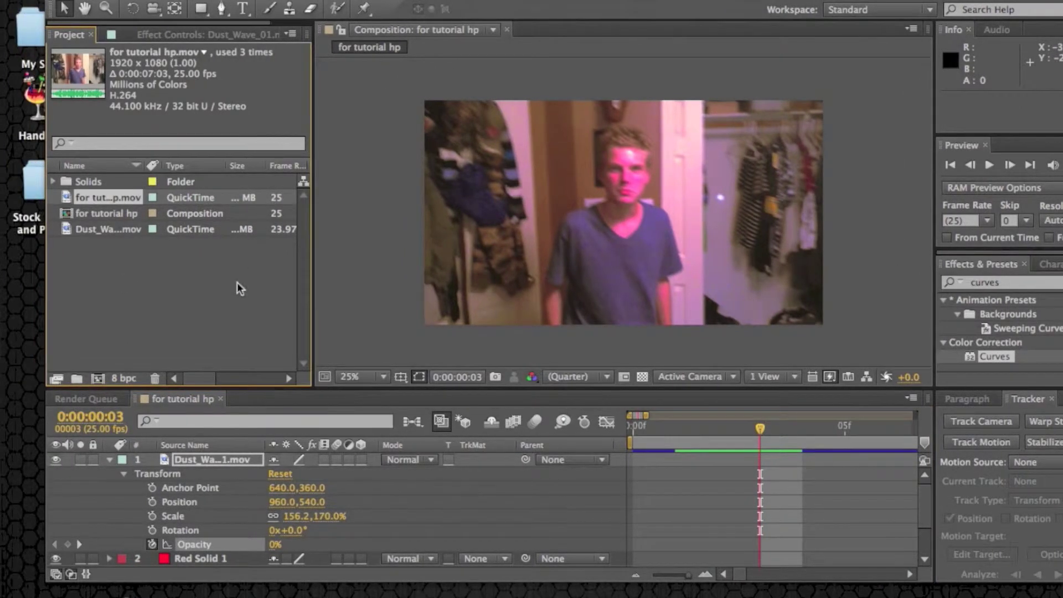
pyautogui.click(237, 282)
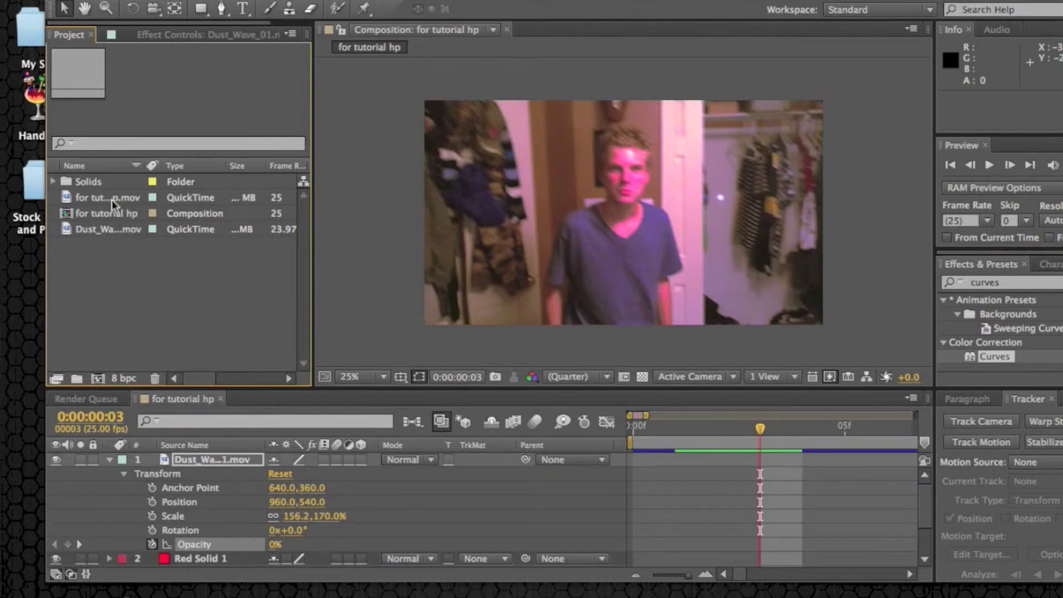
pyautogui.moveTo(112, 200); pyautogui.dragTo(191, 261)
pyautogui.moveTo(177, 320); pyautogui.dragTo(98, 378)
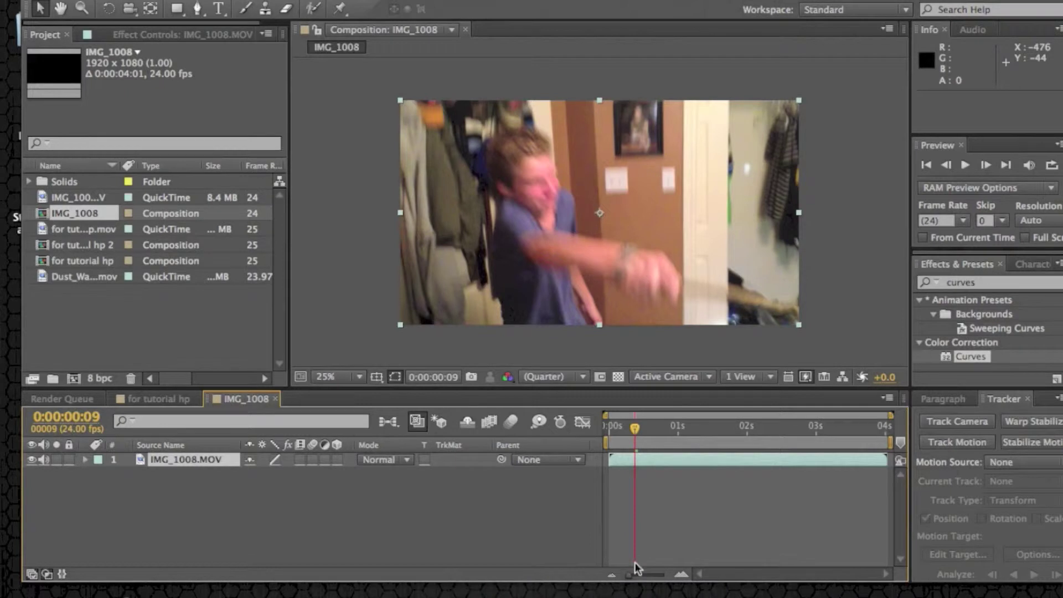
# Zoom the timeline to single frames and put the playhead on frame 14.
pyautogui.moveTo(631, 577); pyautogui.dragTo(695, 574)
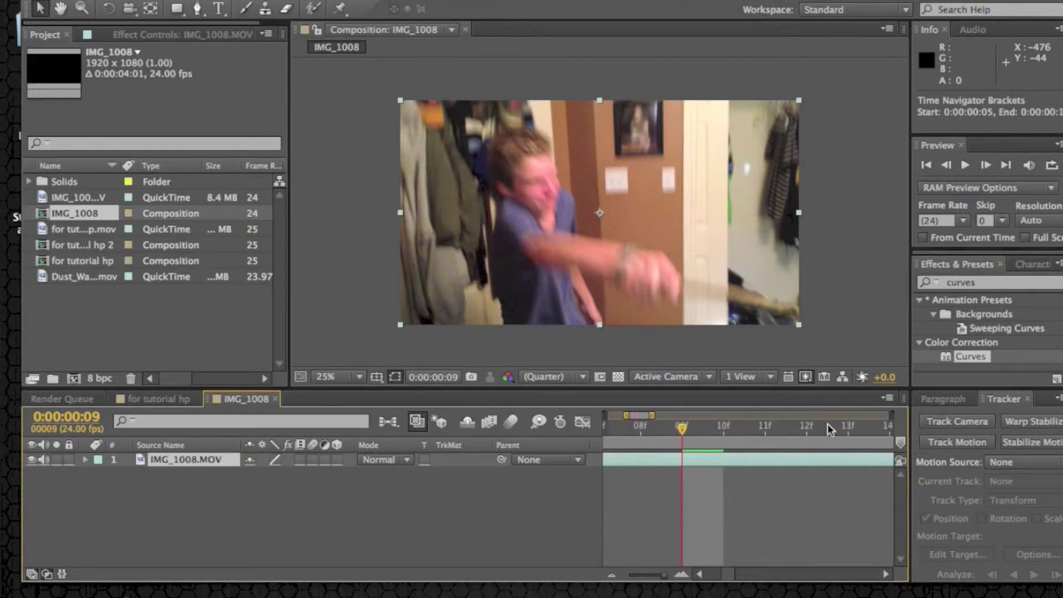
pyautogui.click(844, 432)
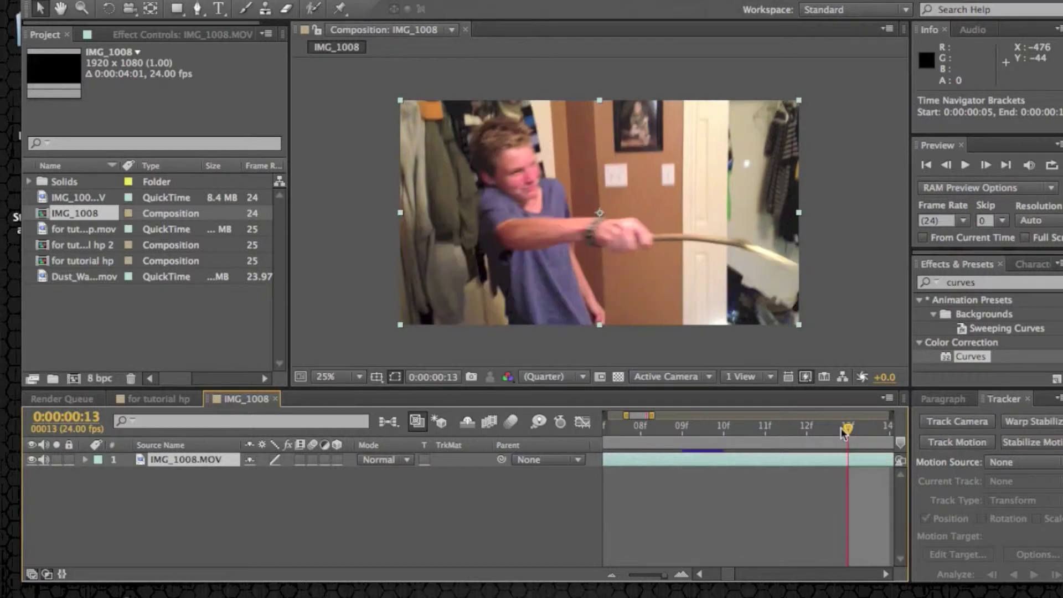
pyautogui.click(880, 433)
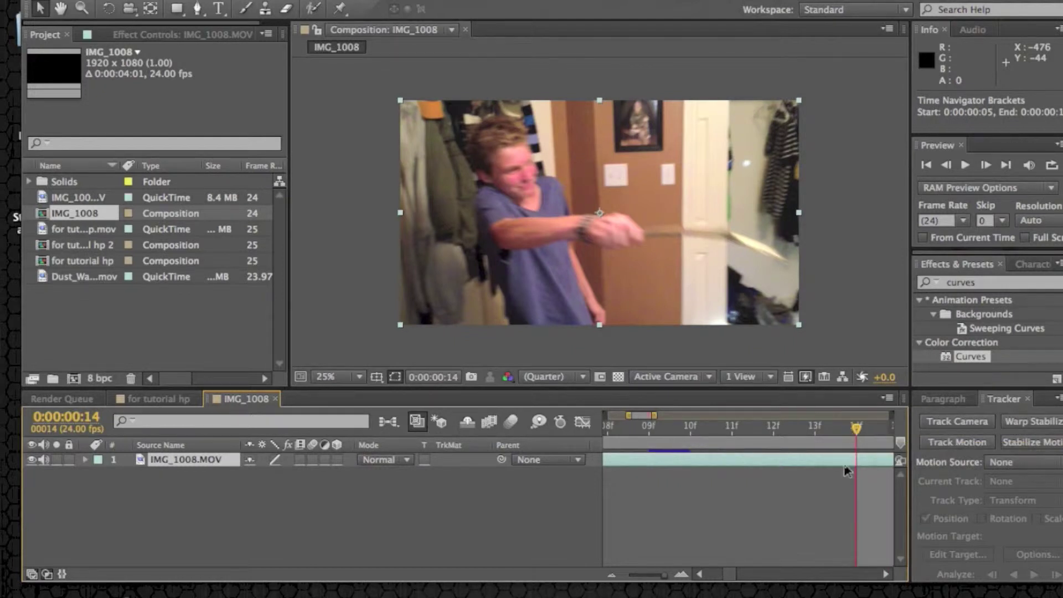
# Add a black 1920x1080 solid, Black Solid 2, above the clip and switch its visibility off.
pyautogui.click(302, 0)
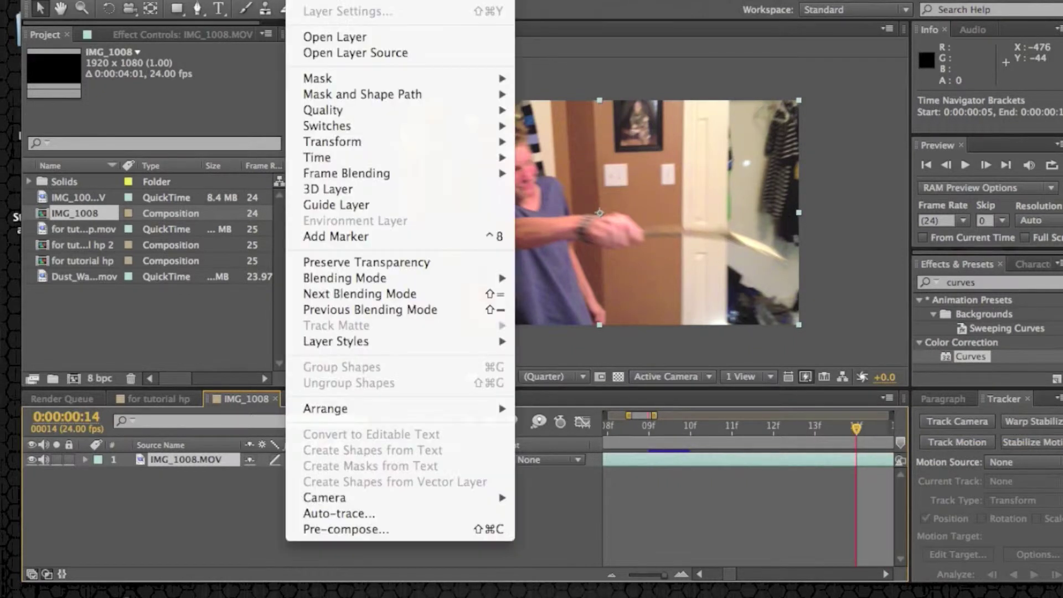
pyautogui.moveTo(335, 3)
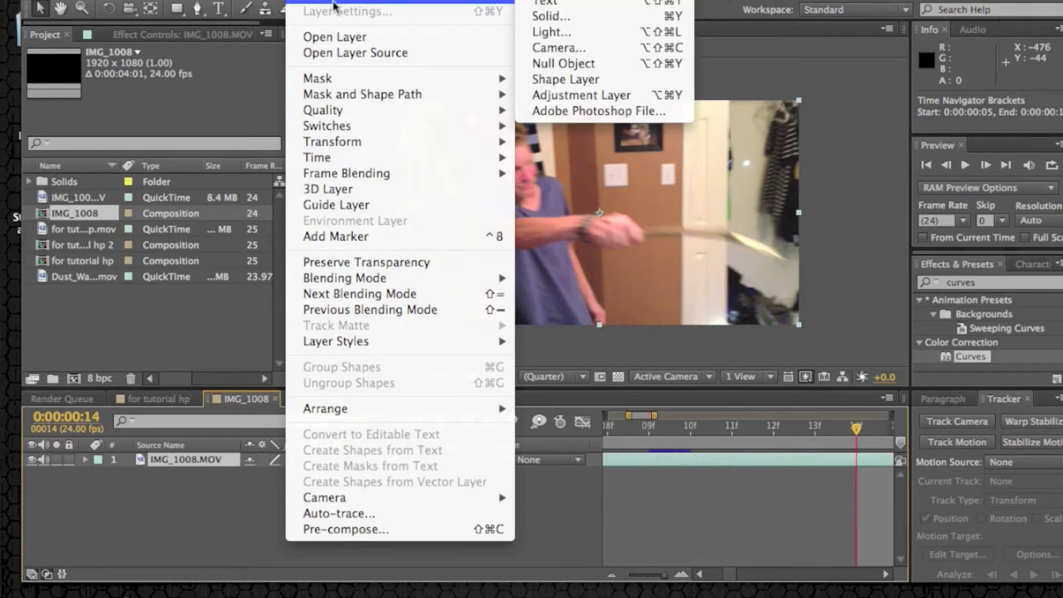
pyautogui.click(563, 18)
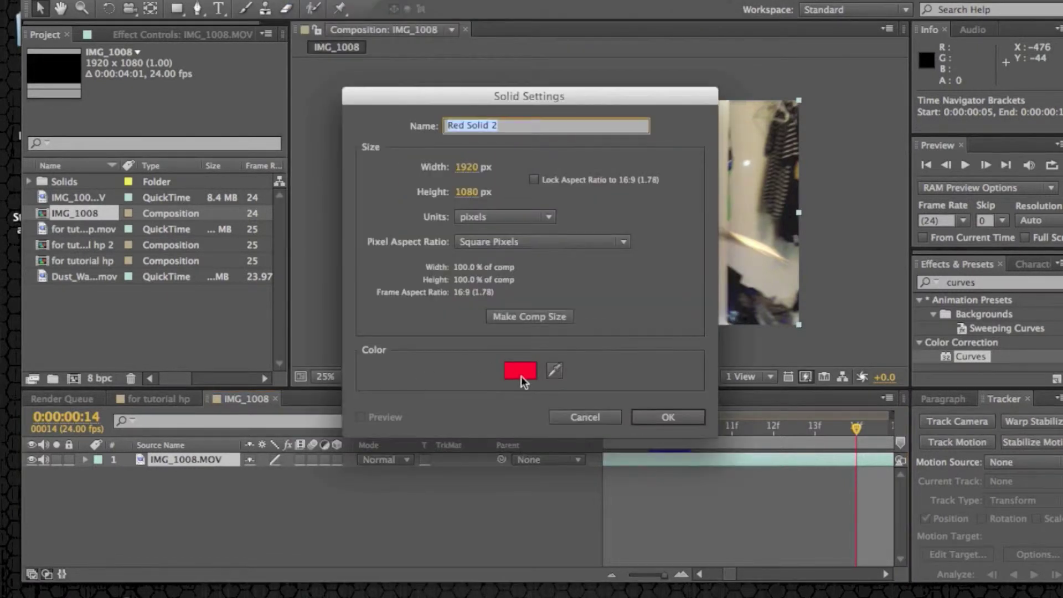
pyautogui.click(520, 372)
pyautogui.moveTo(687, 330); pyautogui.dragTo(584, 408)
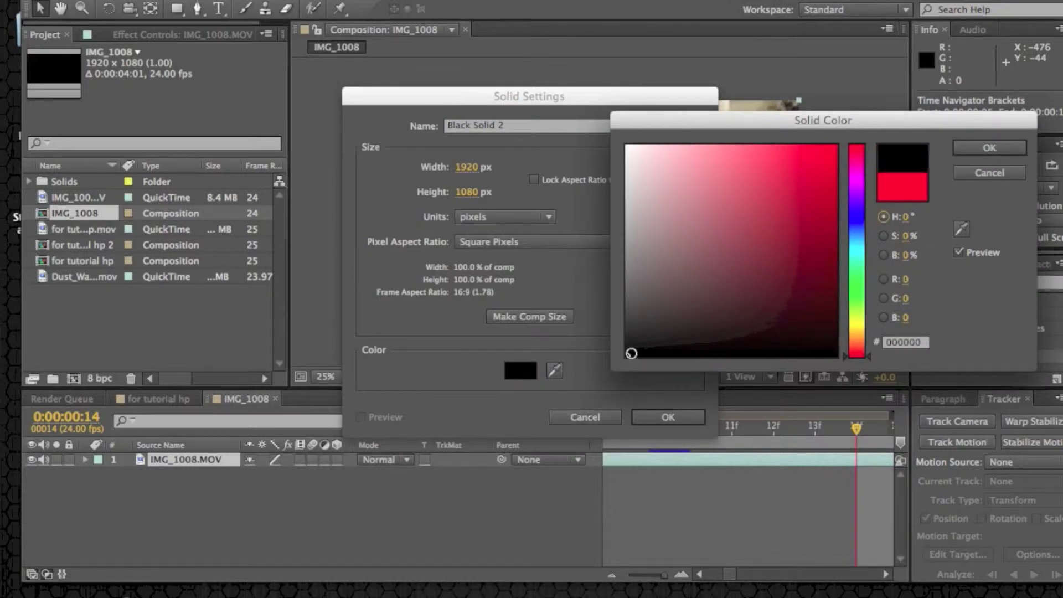
pyautogui.click(989, 148)
pyautogui.click(689, 414)
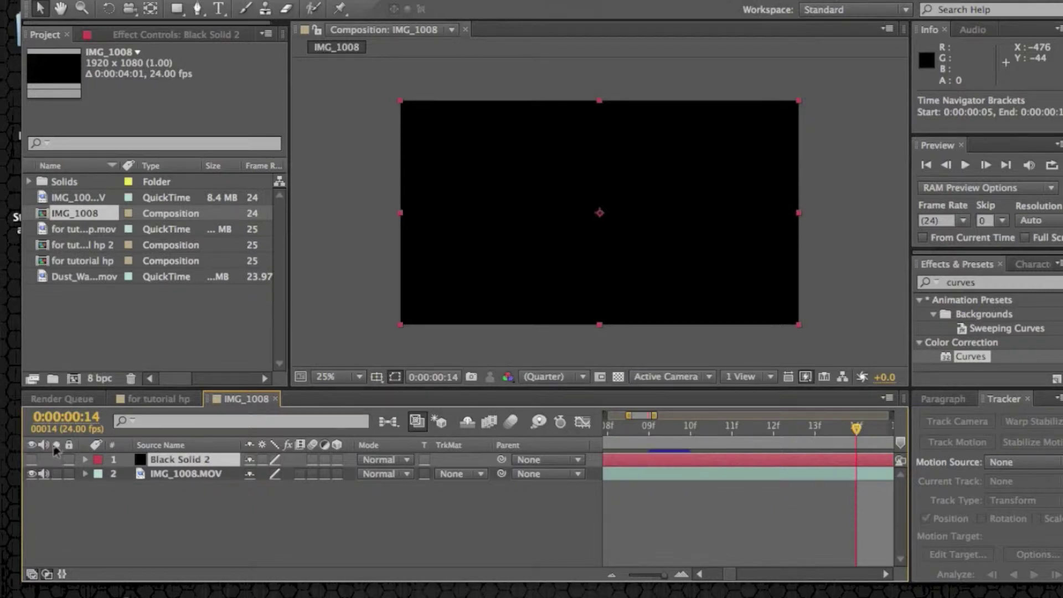
pyautogui.click(32, 460)
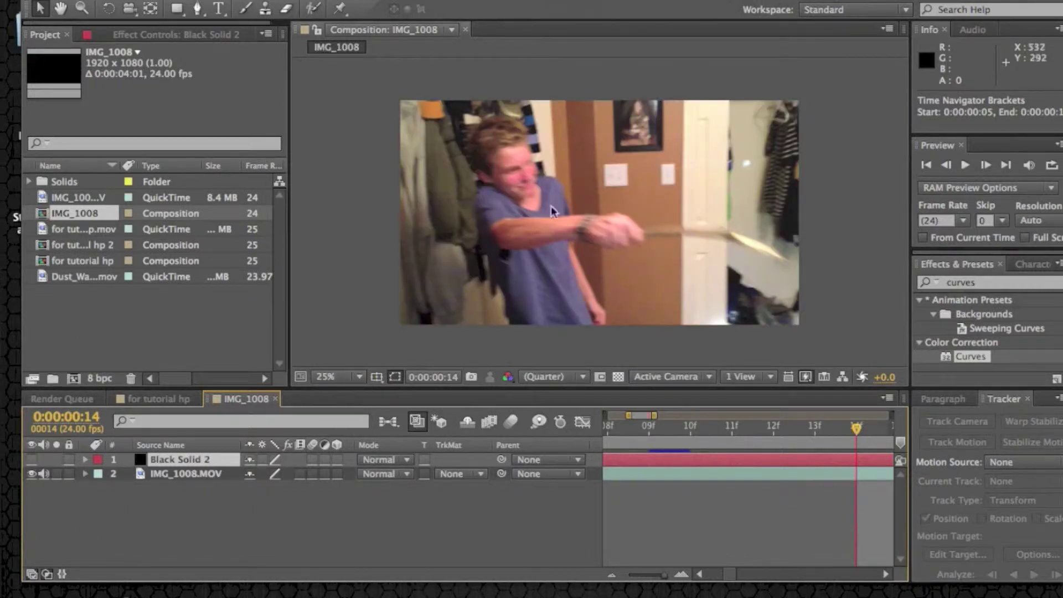
# Search for 'adva' and apply Advanced Lightning to Black Solid 2.
pyautogui.click(976, 284)
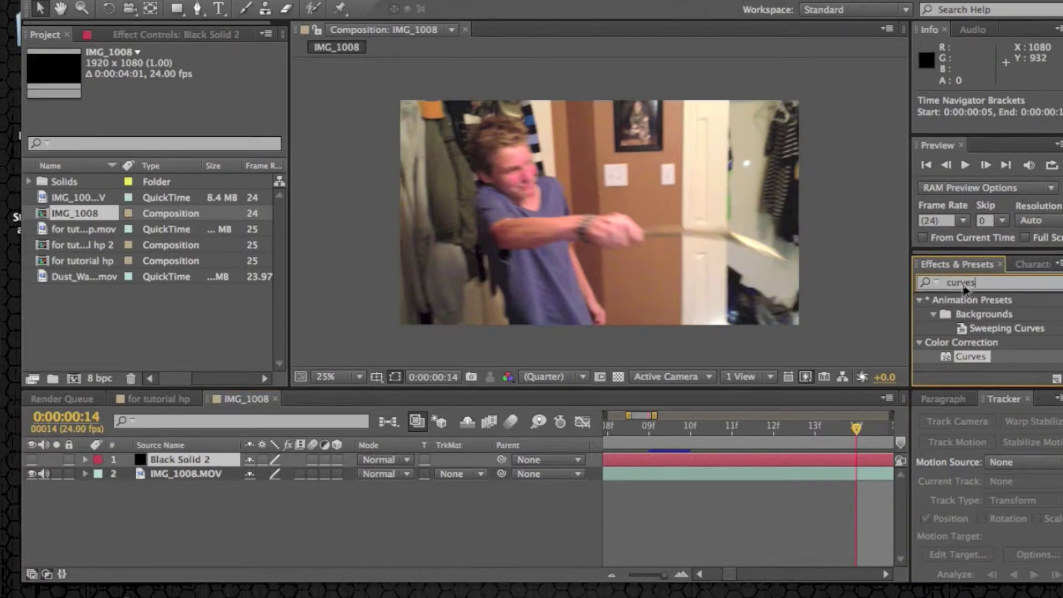
pyautogui.doubleClick(965, 285)
pyautogui.write('avance')
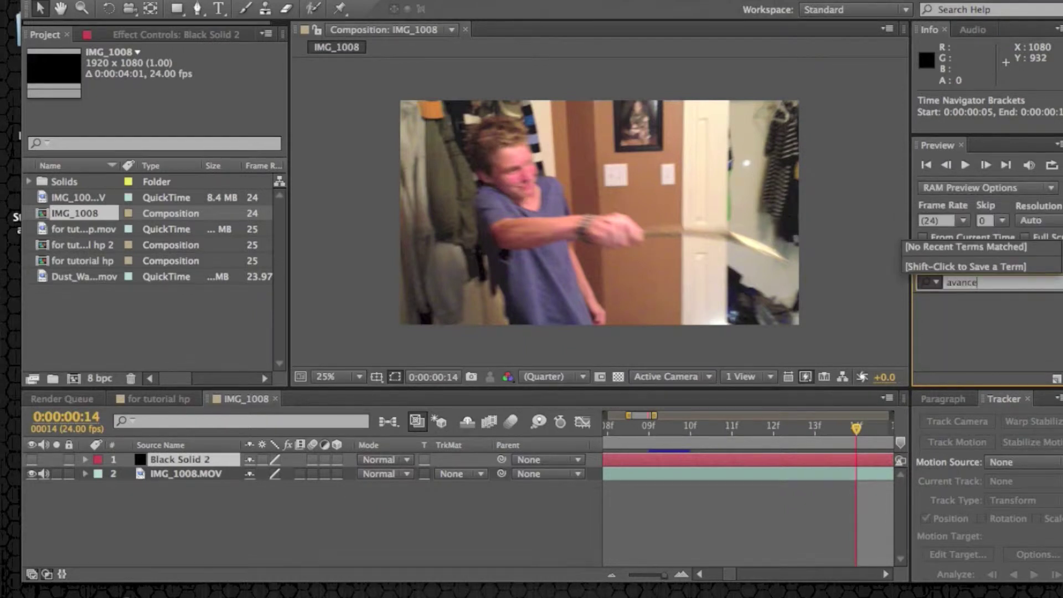
pyautogui.press('shift+super+slash')
pyautogui.write('adva')
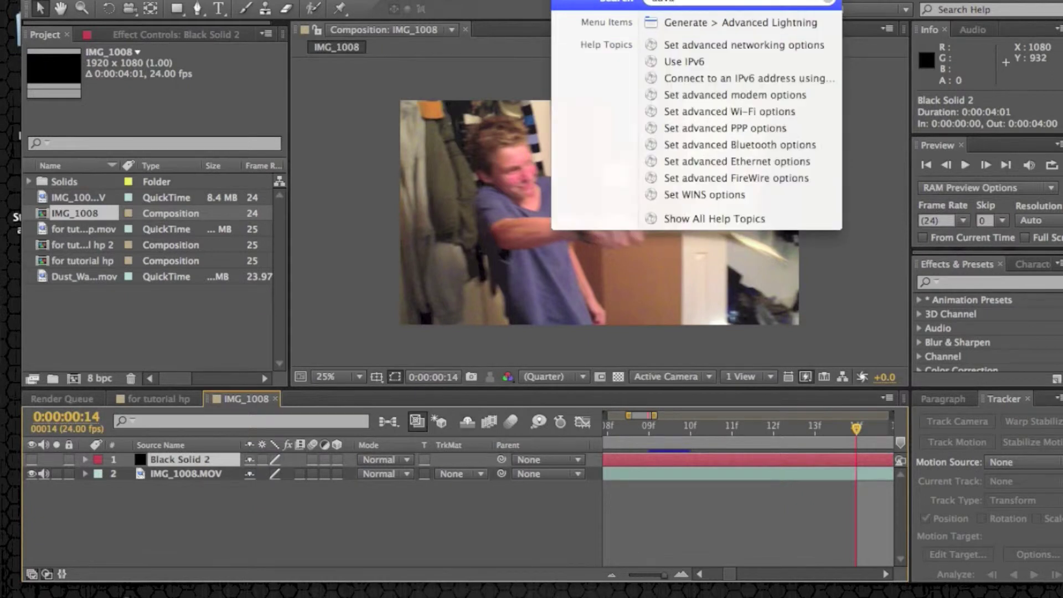
pyautogui.press('Escape')
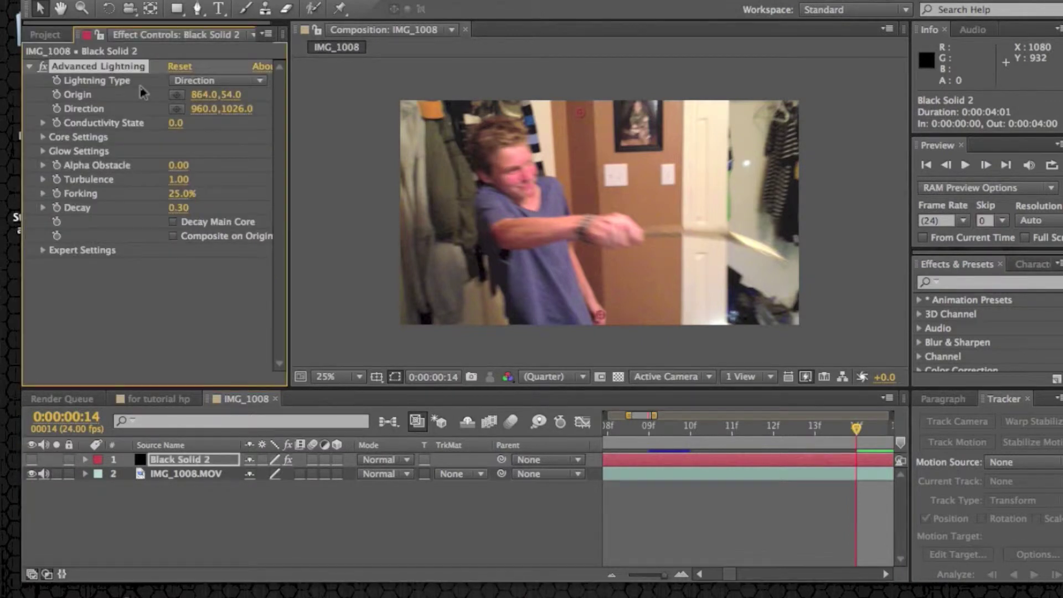
# Unhide the solid and place the lightning origin at 1836,762 with direction 2052,846.
pyautogui.click(33, 459)
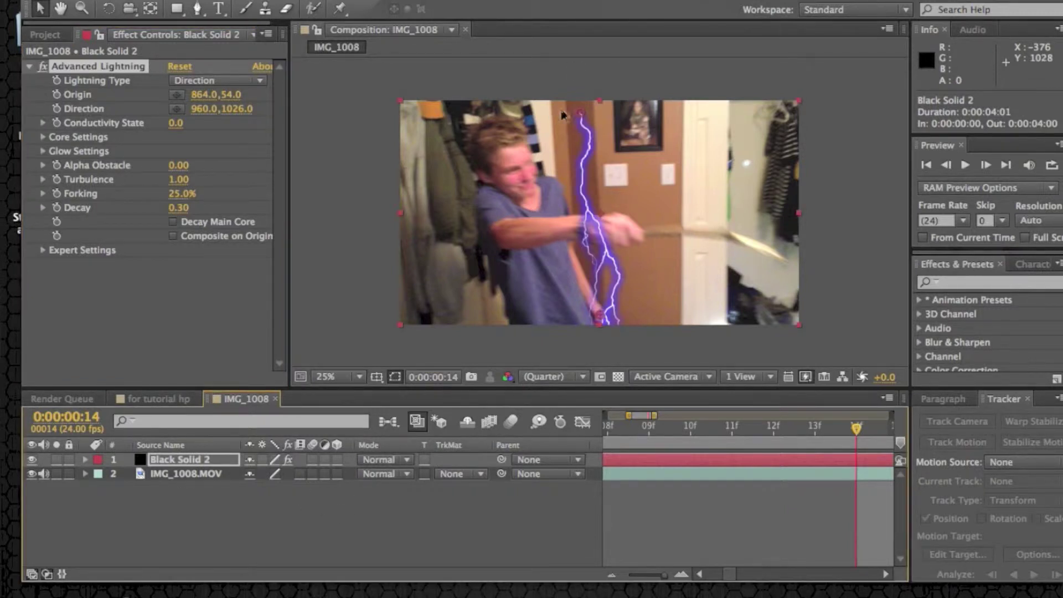
pyautogui.moveTo(587, 119); pyautogui.dragTo(615, 171)
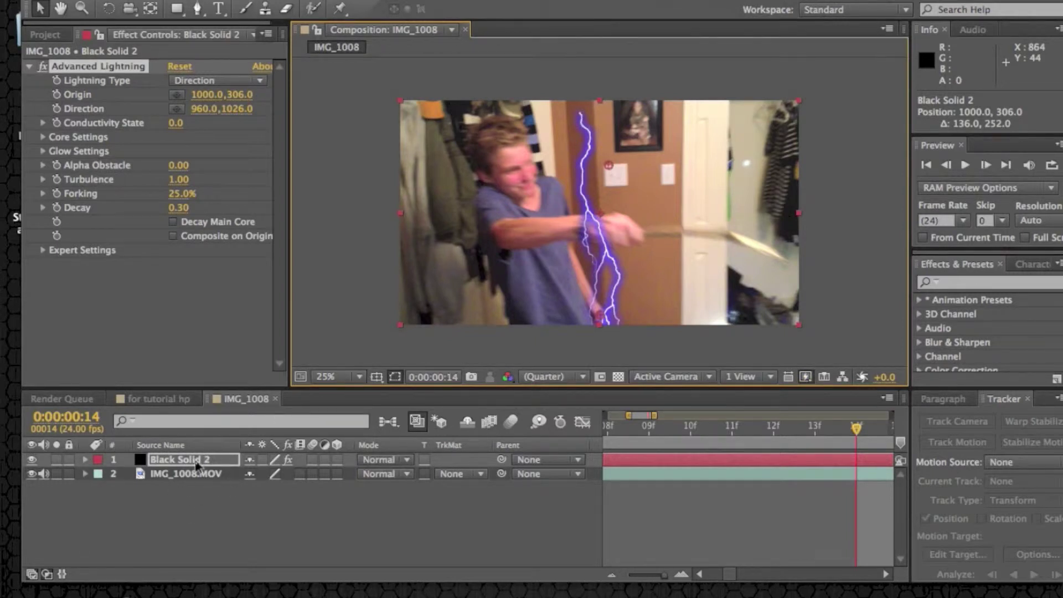
pyautogui.click(199, 464)
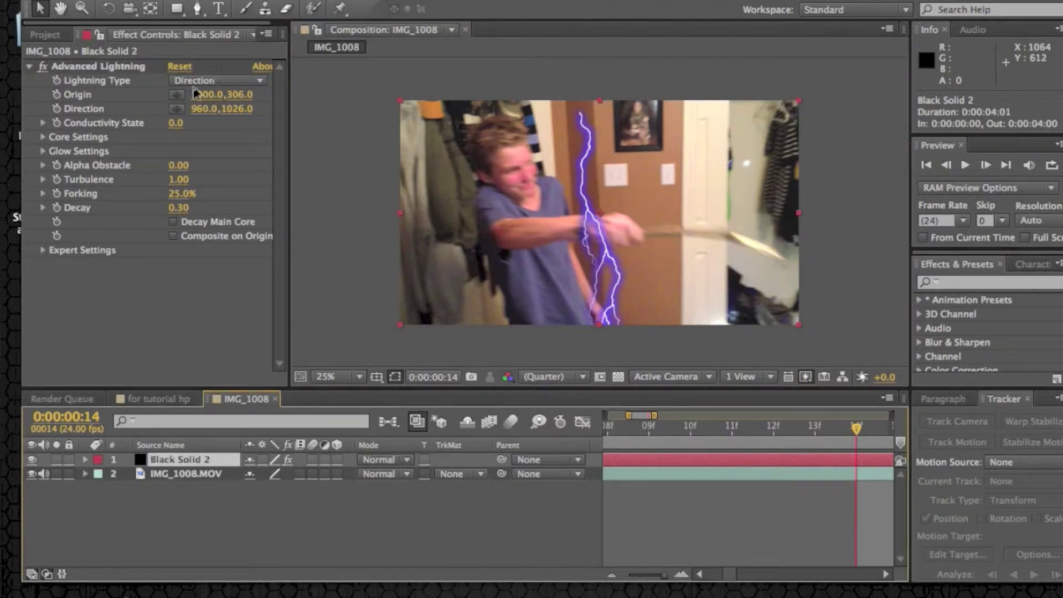
pyautogui.click(85, 96)
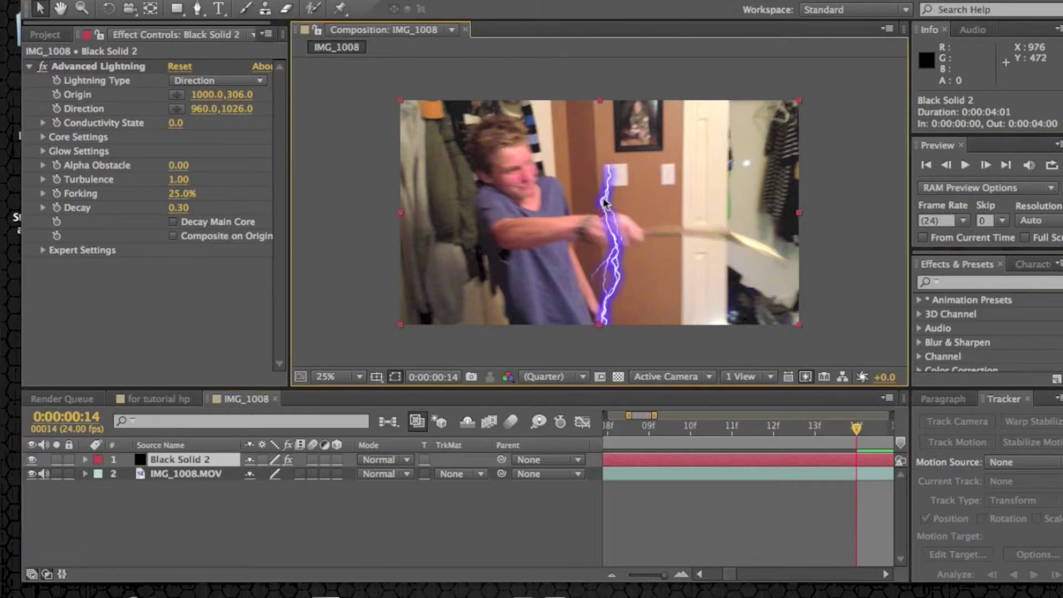
pyautogui.click(85, 68)
pyautogui.click(616, 172)
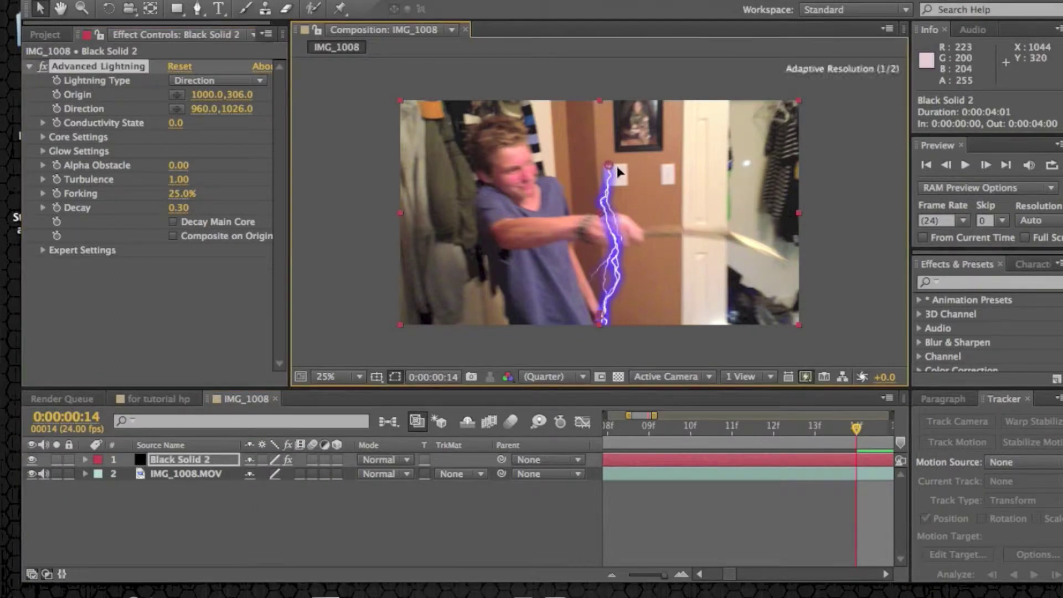
pyautogui.moveTo(618, 173); pyautogui.dragTo(785, 260)
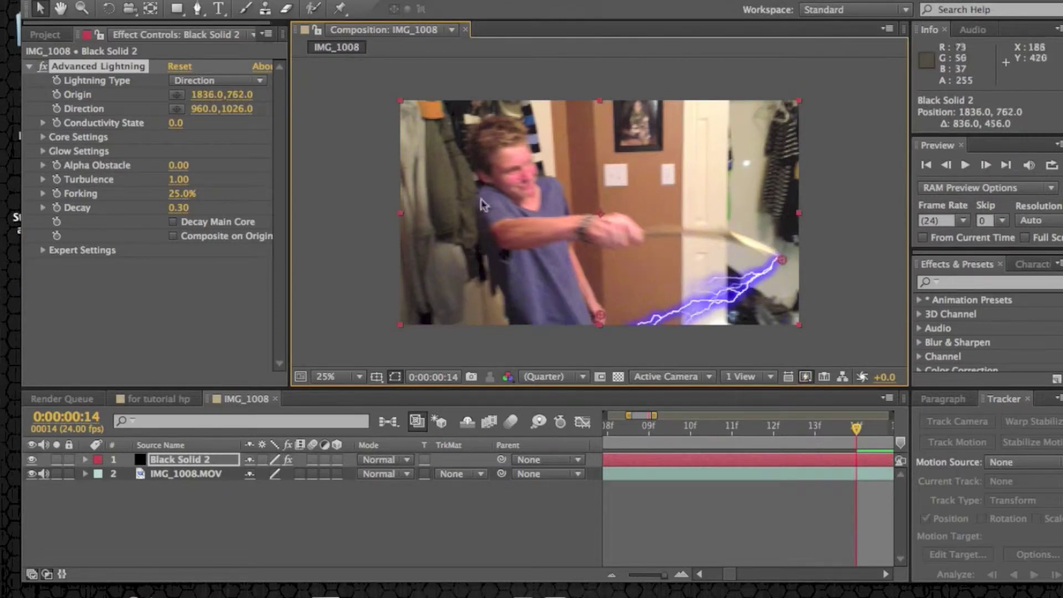
pyautogui.moveTo(600, 316); pyautogui.dragTo(826, 276)
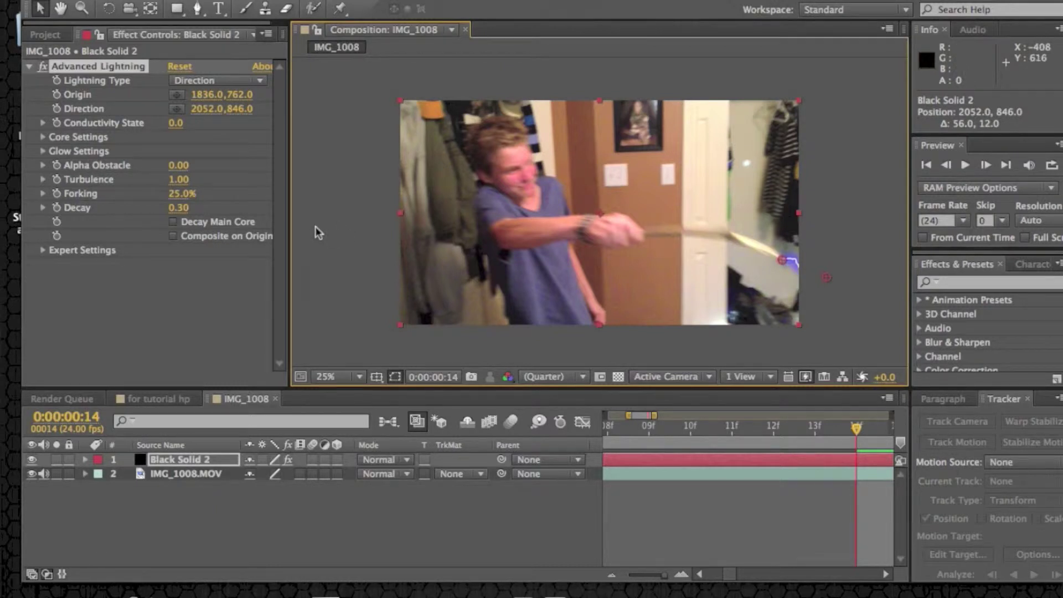
# Make the lightning glow yellow (FFDF00) with Glow Radius 56.5 and Glow Opacity 74%.
pyautogui.click(44, 152)
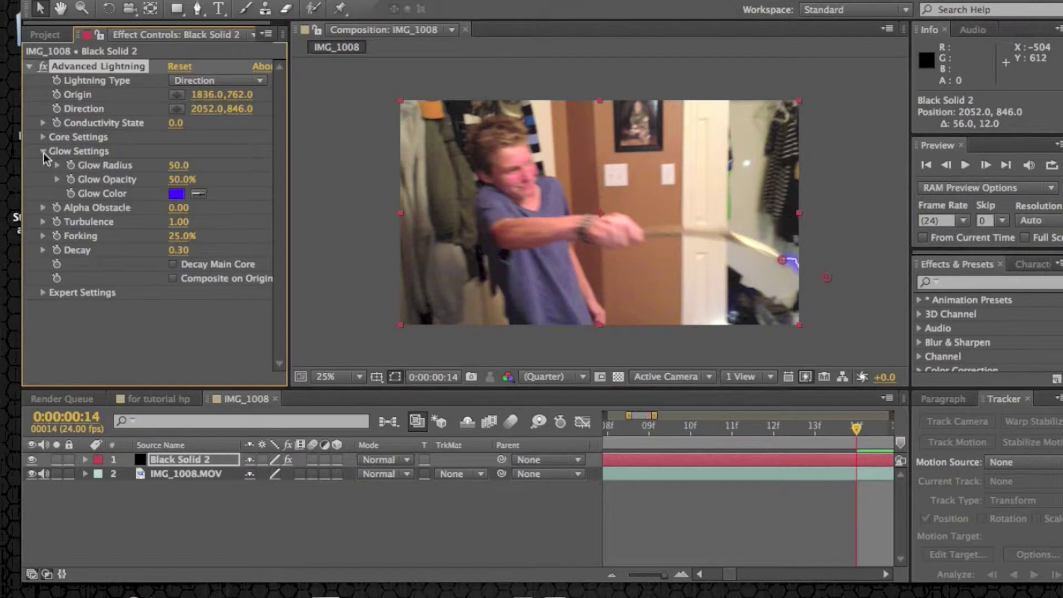
pyautogui.click(177, 194)
pyautogui.moveTo(861, 200); pyautogui.dragTo(859, 326)
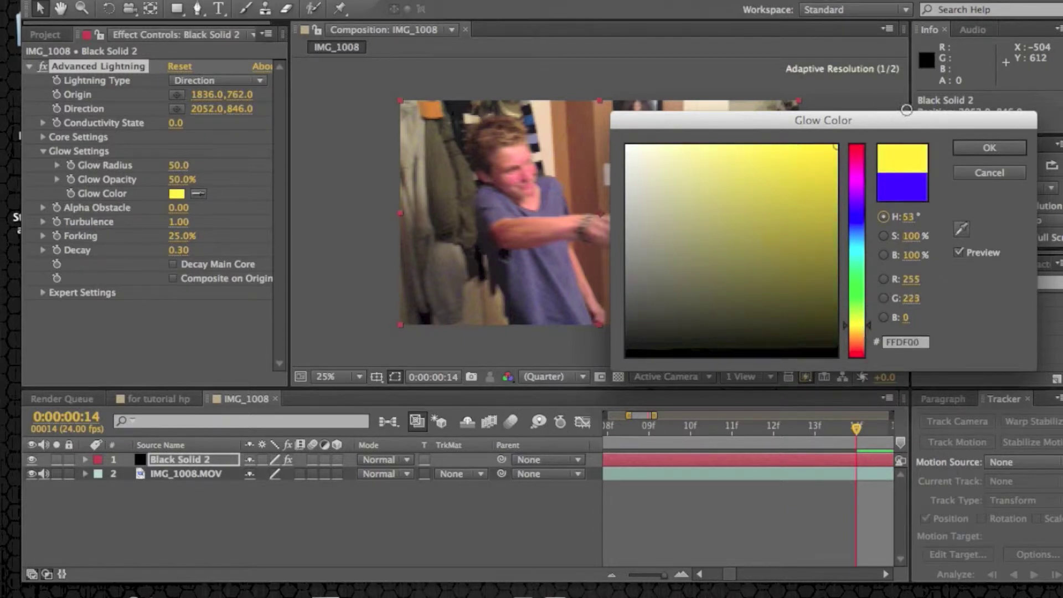
pyautogui.click(977, 148)
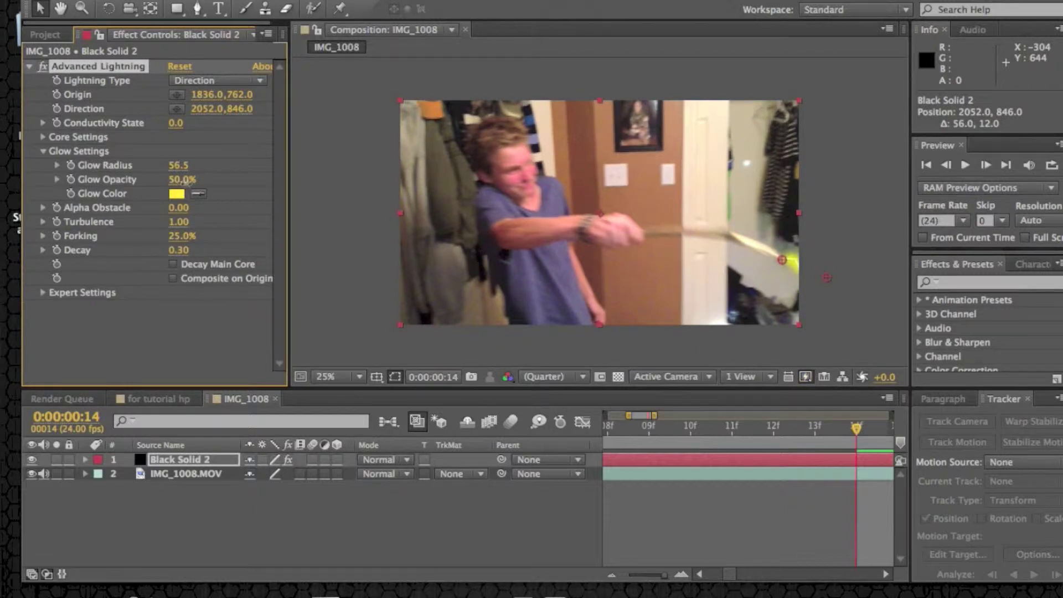
pyautogui.moveTo(182, 179)
pyautogui.mouseDown()
pyautogui.moveTo(218, 182)
pyautogui.moveTo(174, 181)
pyautogui.mouseUp()
pyautogui.click(42, 248)
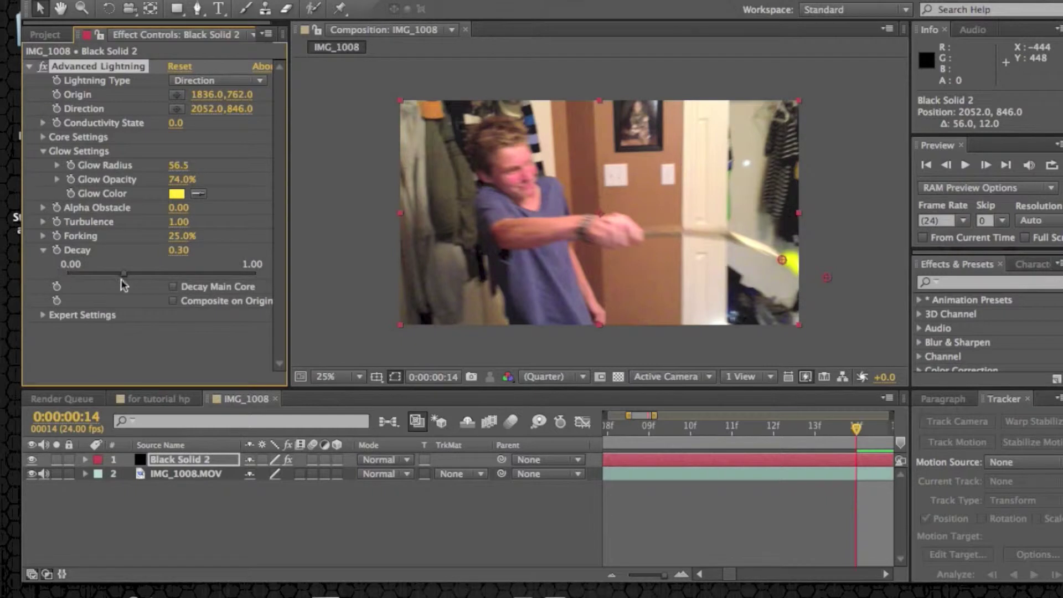
# Drag Decay to 0.49, then in Expert Settings raise Core Drain to 15% and Fork Strength to 100%.
pyautogui.moveTo(124, 275); pyautogui.dragTo(160, 274)
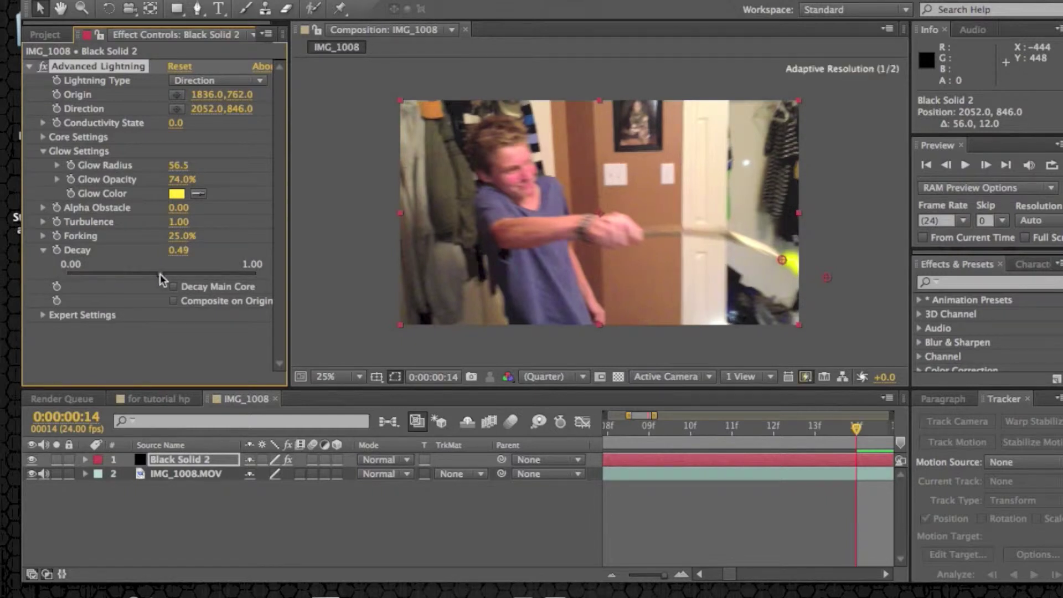
pyautogui.click(42, 247)
pyautogui.click(42, 292)
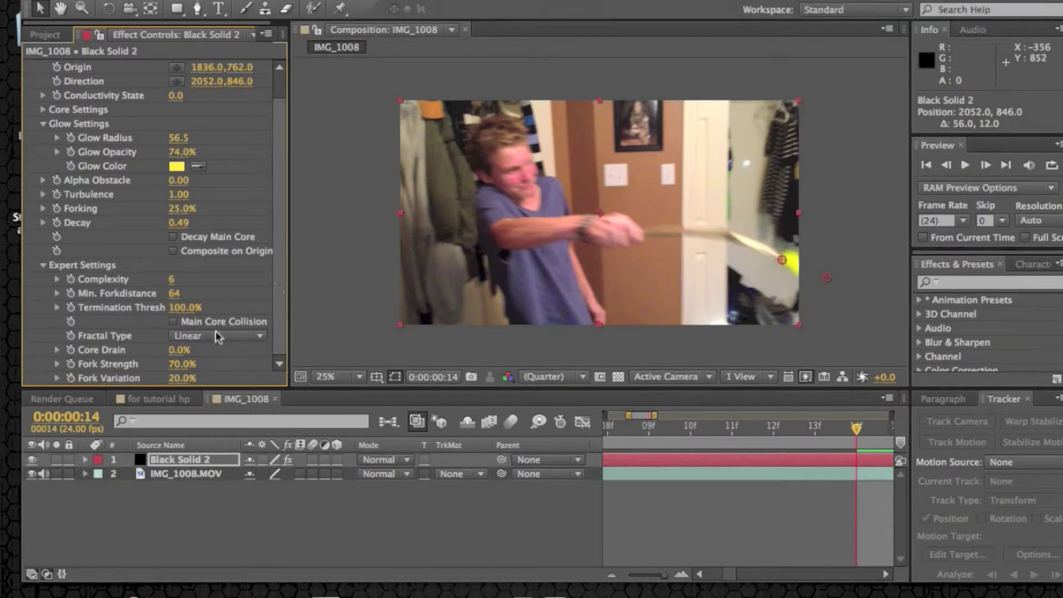
pyautogui.moveTo(176, 354); pyautogui.dragTo(205, 351)
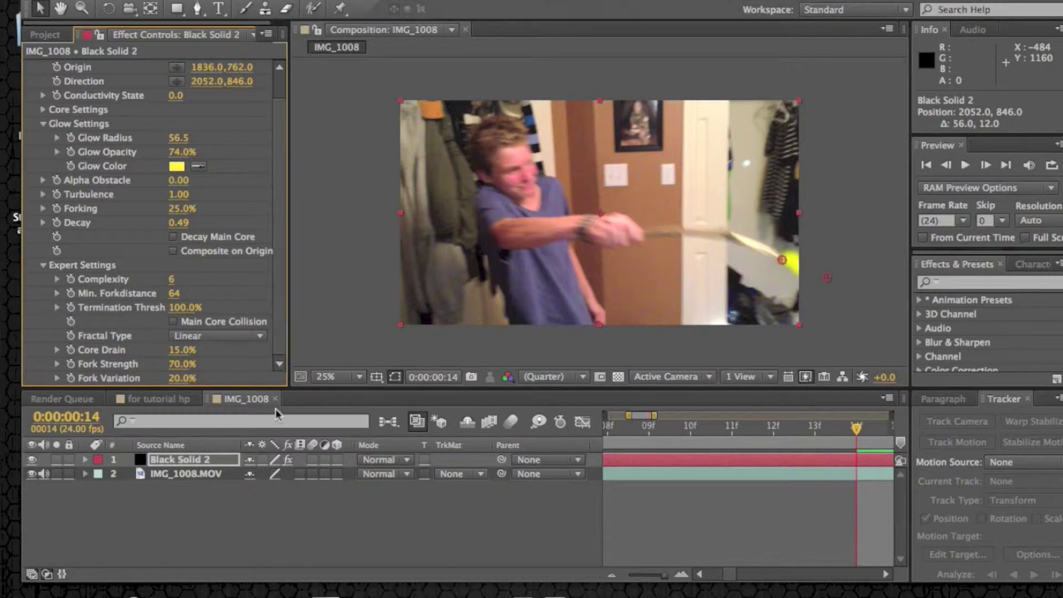
pyautogui.moveTo(181, 364); pyautogui.dragTo(207, 364)
# Collapse the Advanced Lightning property list in Effect Controls.
pyautogui.scroll(2, 71, 143)
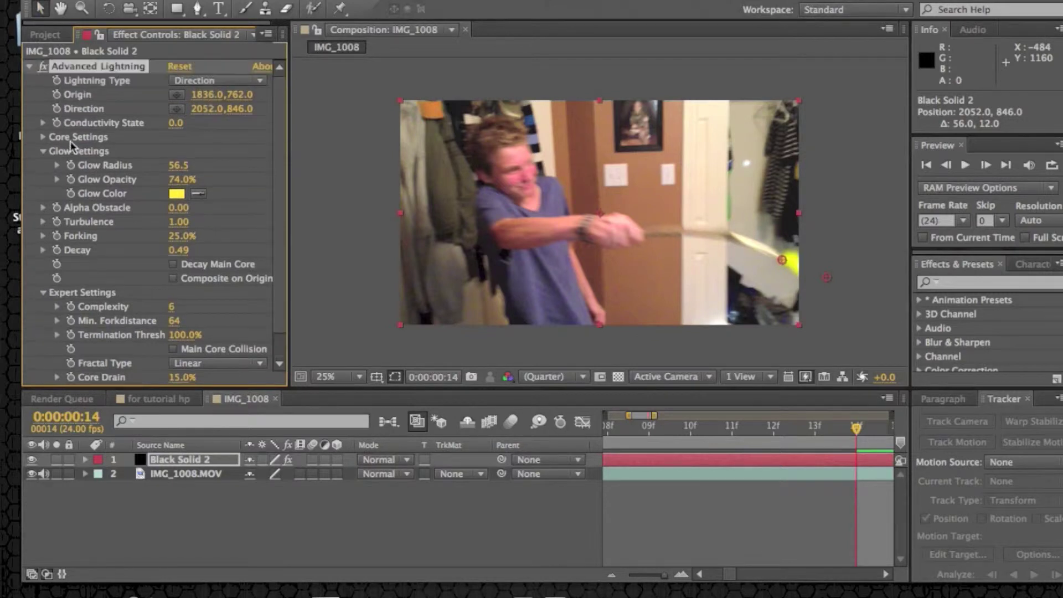
pyautogui.click(30, 66)
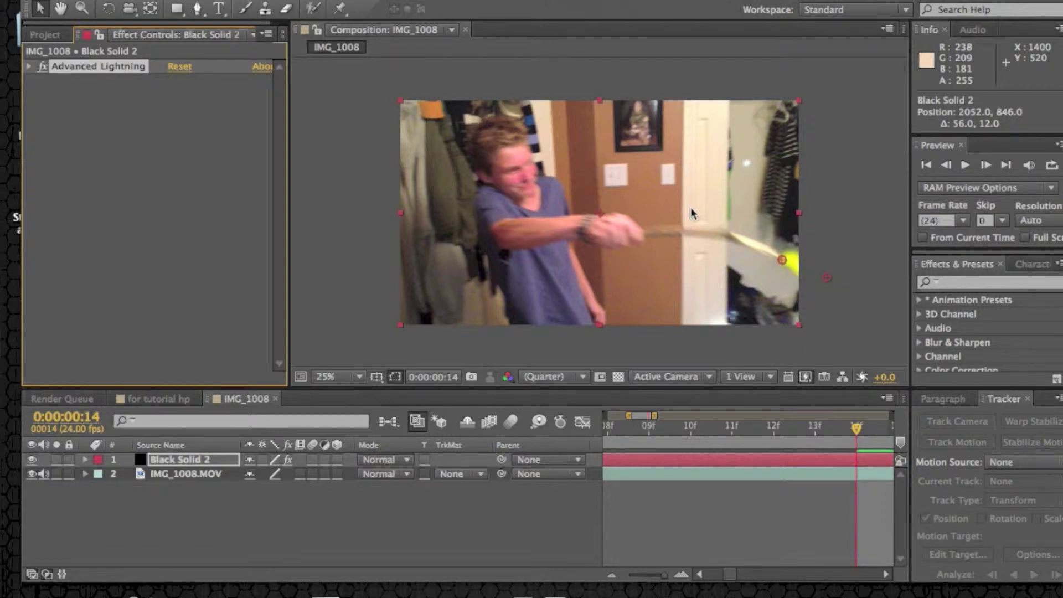
# Keyframe the lightning Origin at frame 14, then drag it onto the stick tip at frames 15 and 16.
pyautogui.hscroll(2, 758, 467)
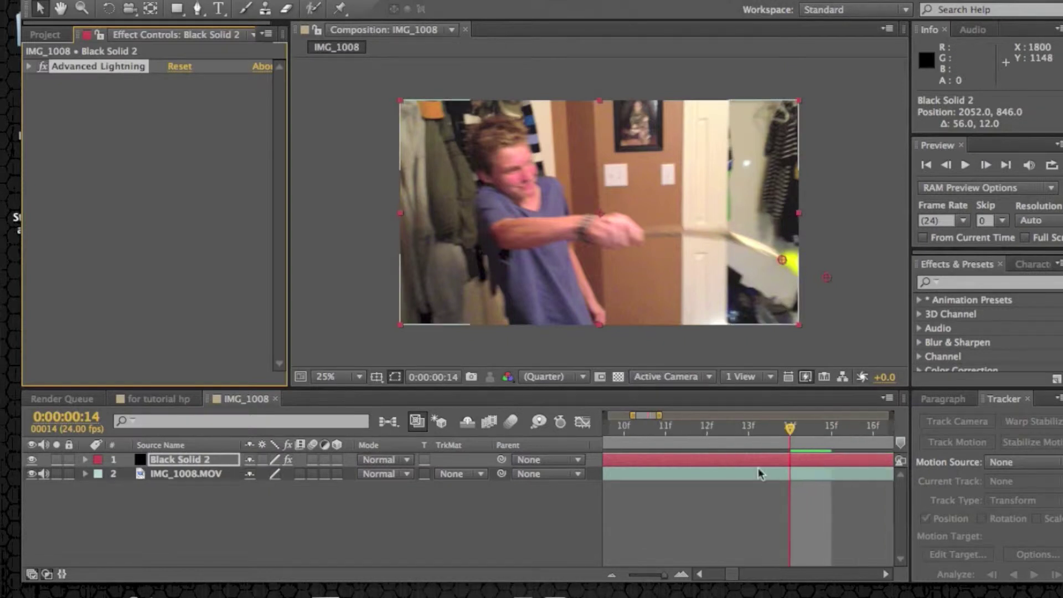
pyautogui.click(29, 67)
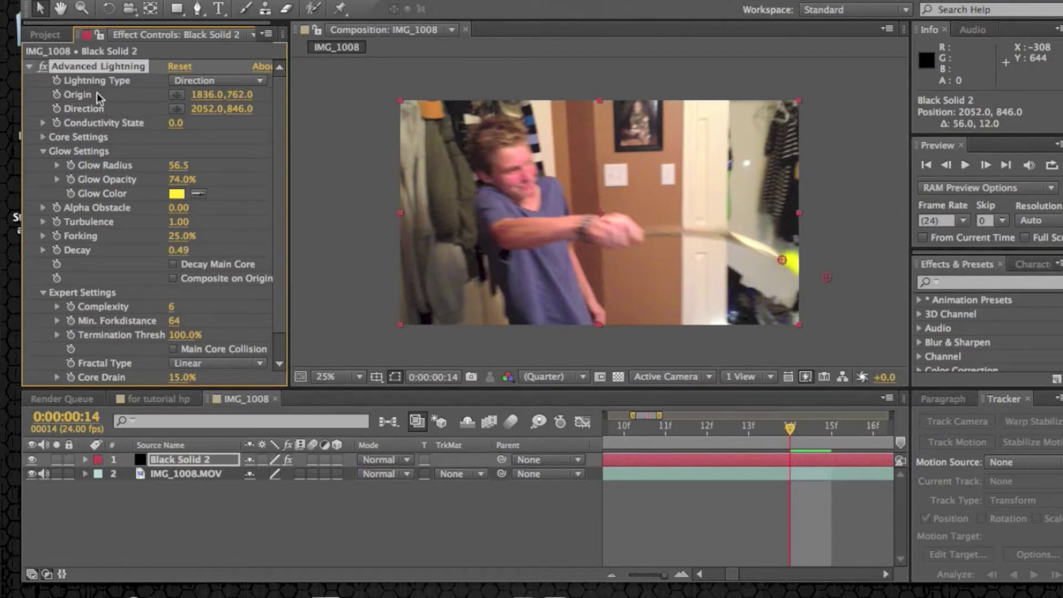
pyautogui.click(57, 94)
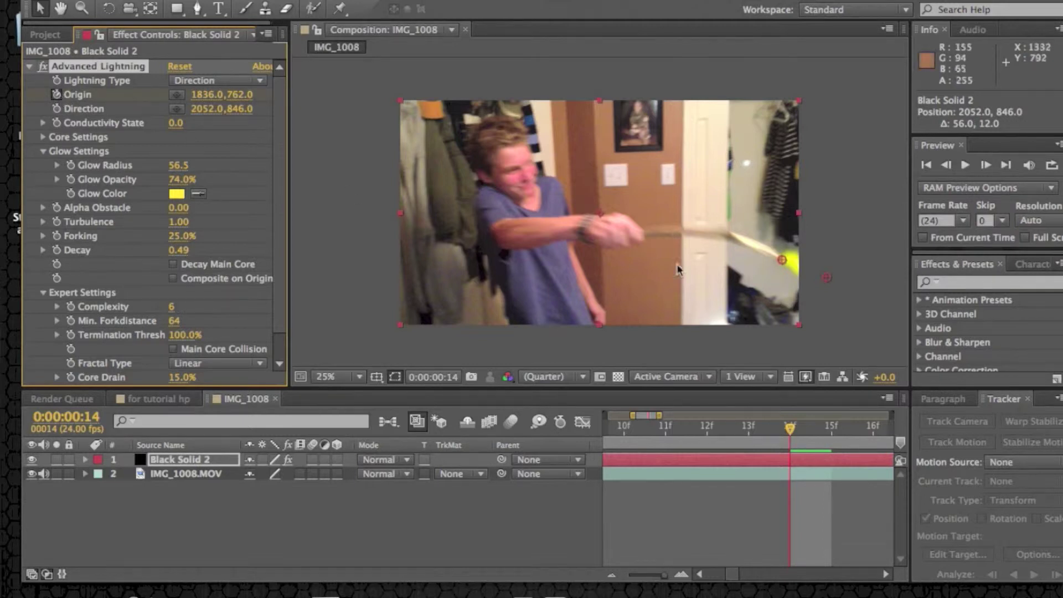
pyautogui.click(829, 437)
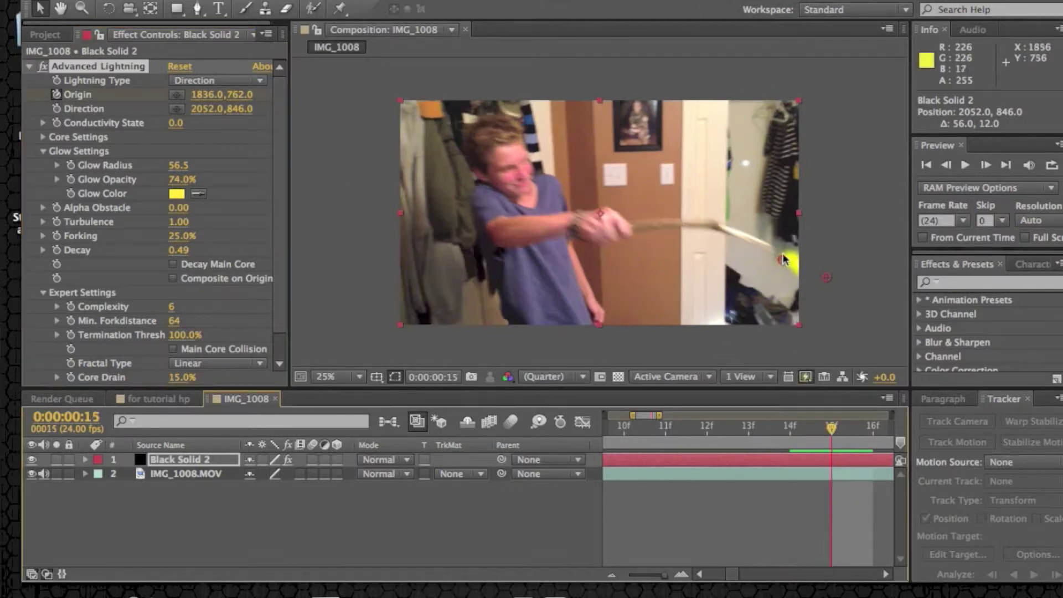
pyautogui.moveTo(781, 257); pyautogui.dragTo(766, 247)
pyautogui.click(874, 431)
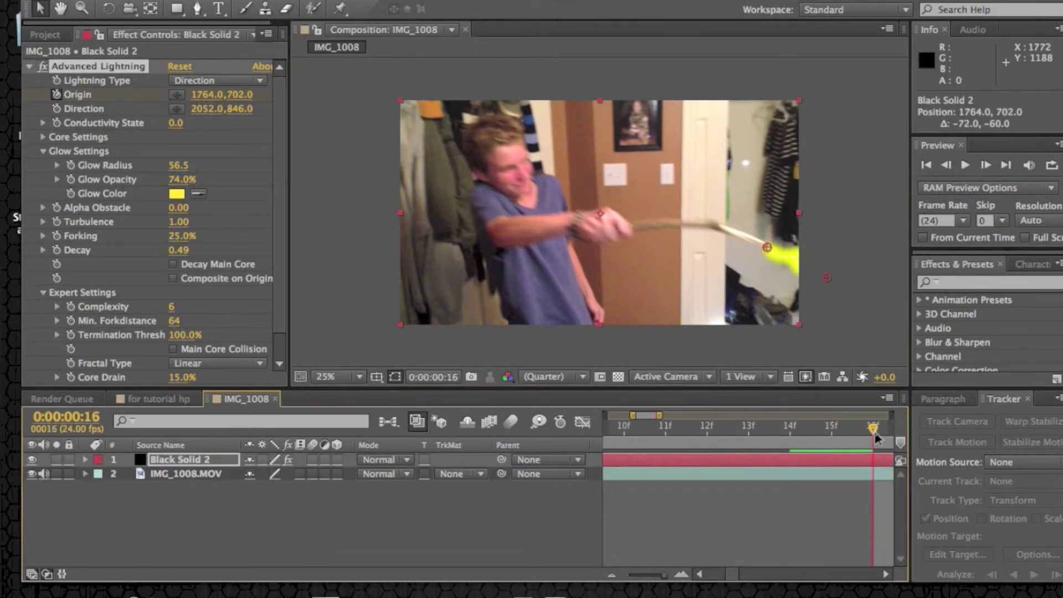
pyautogui.moveTo(768, 247); pyautogui.dragTo(753, 236)
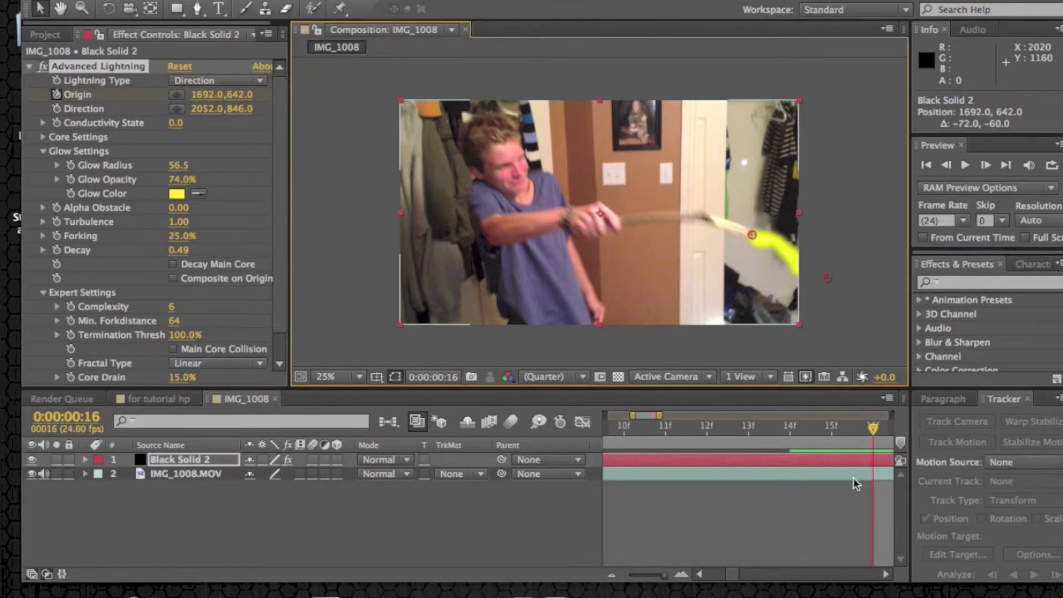
# Step back from frame 15 to frame 12 to review, then select Black Solid 2 at frame 13.
pyautogui.click(864, 428)
pyautogui.click(831, 429)
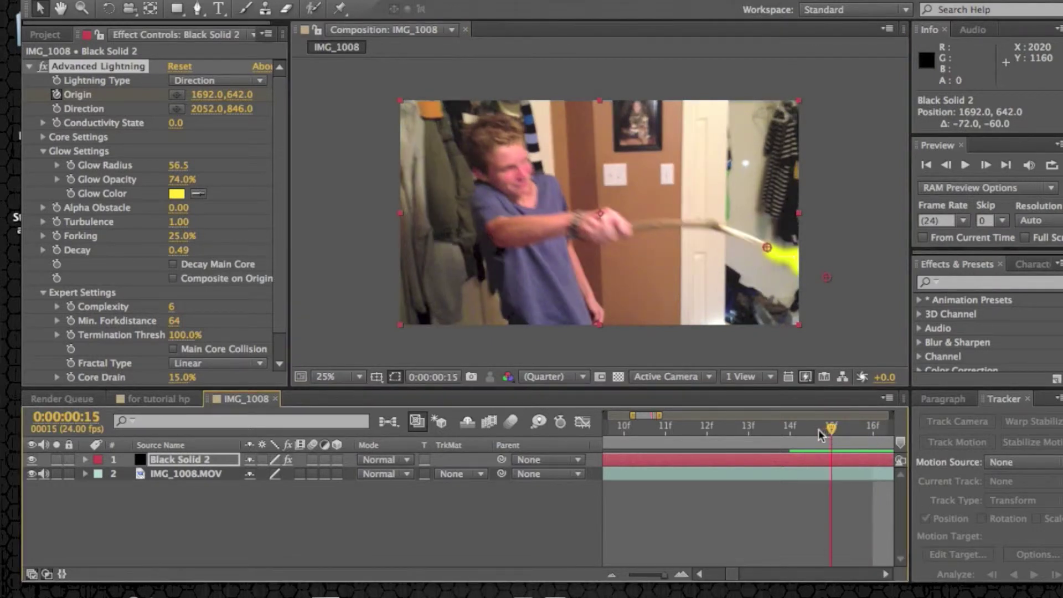
pyautogui.moveTo(818, 429); pyautogui.dragTo(804, 430)
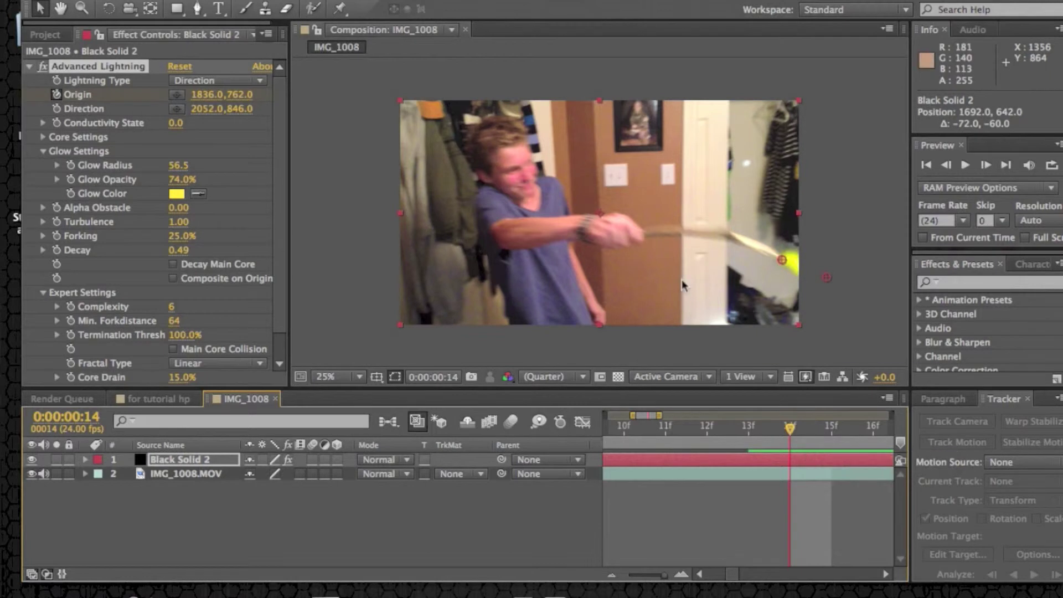
pyautogui.click(759, 427)
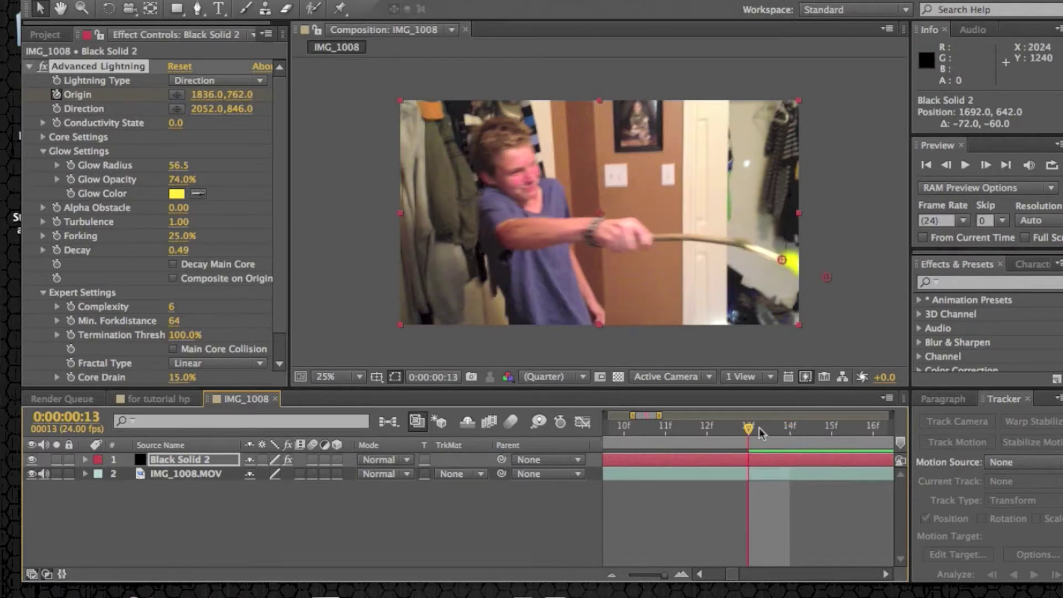
pyautogui.click(706, 435)
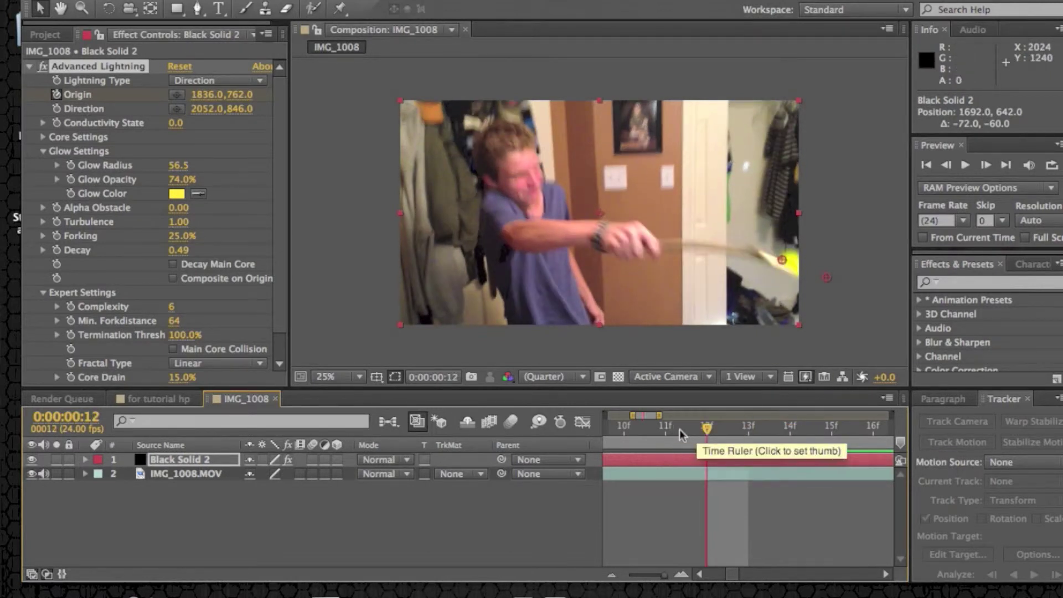
pyautogui.click(688, 461)
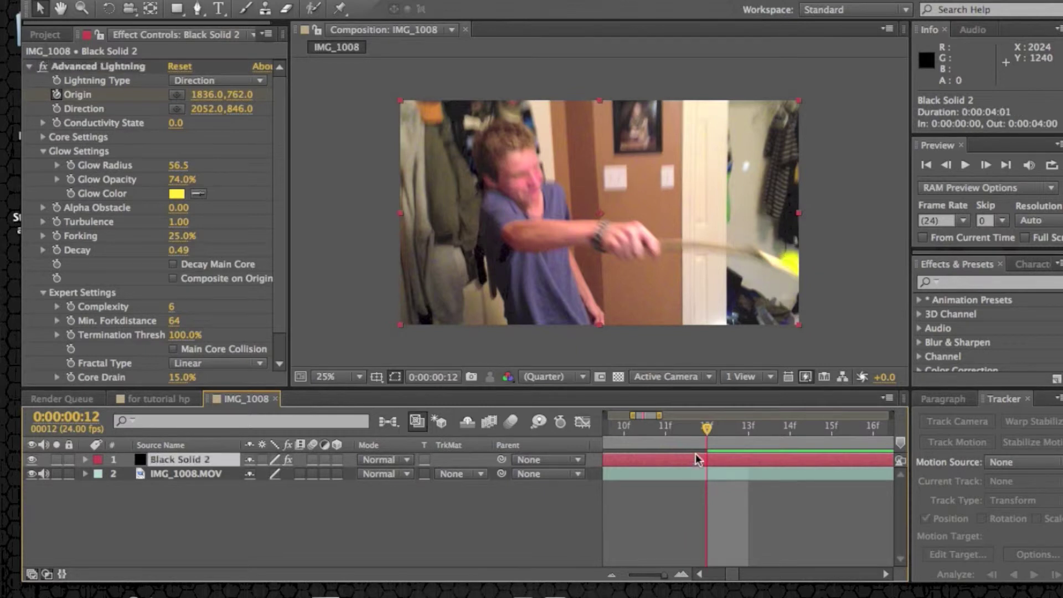
pyautogui.click(748, 428)
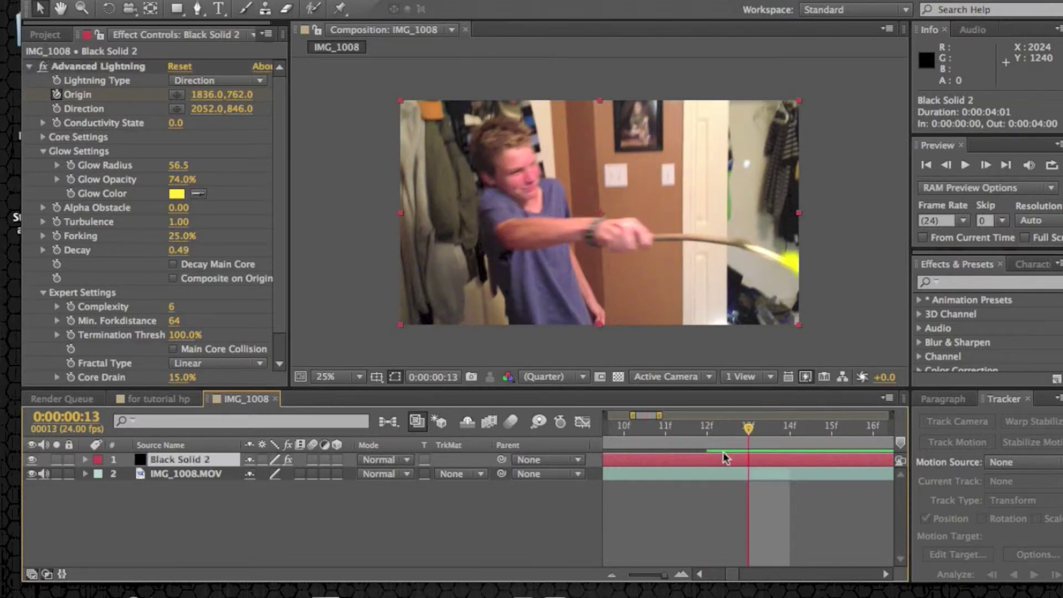
# Split Black Solid 2 at frame 13 and delete the earlier lightning piece.
pyautogui.hotkey('ctrl', 'shift', 'd')
pyautogui.click(732, 471)
pyautogui.press('Delete')
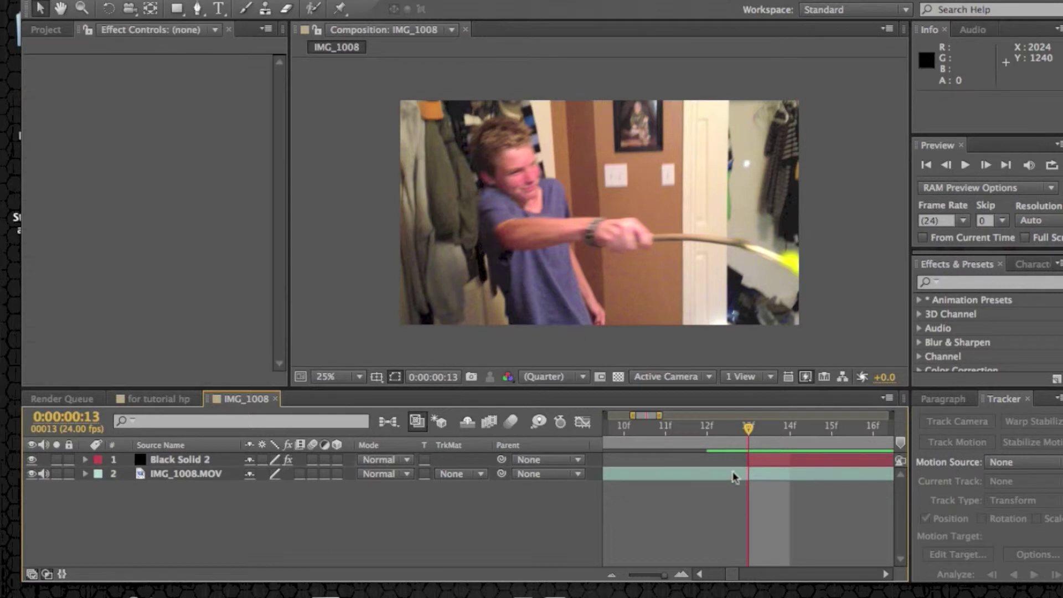
# Check the trimmed lightning across frames 13–15, then start a new solid layer.
pyautogui.click(809, 428)
pyautogui.click(731, 430)
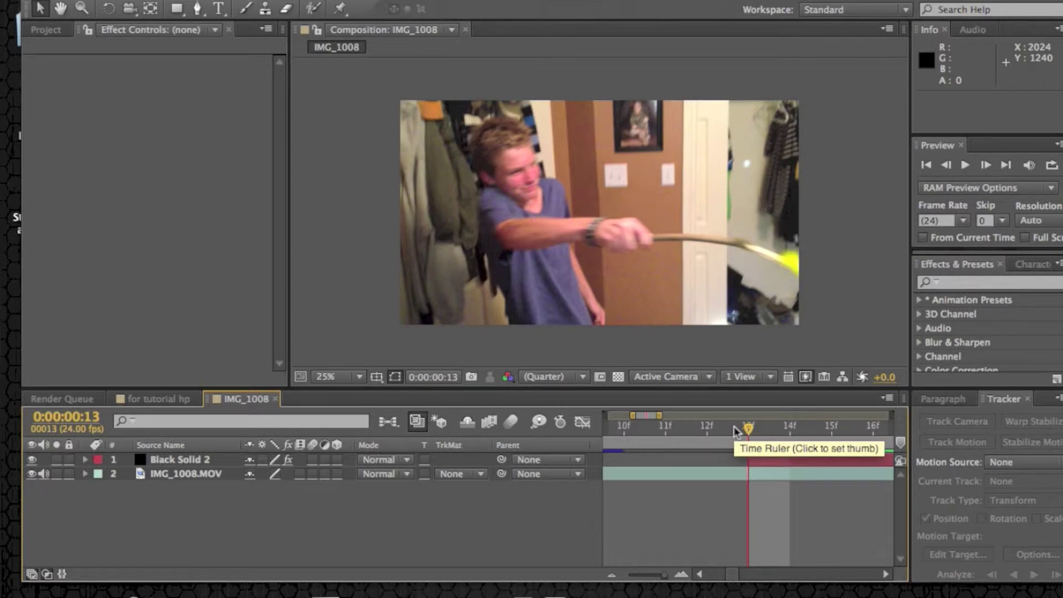
pyautogui.moveTo(747, 429)
pyautogui.mouseDown()
pyautogui.moveTo(826, 432)
pyautogui.moveTo(748, 430)
pyautogui.mouseUp()
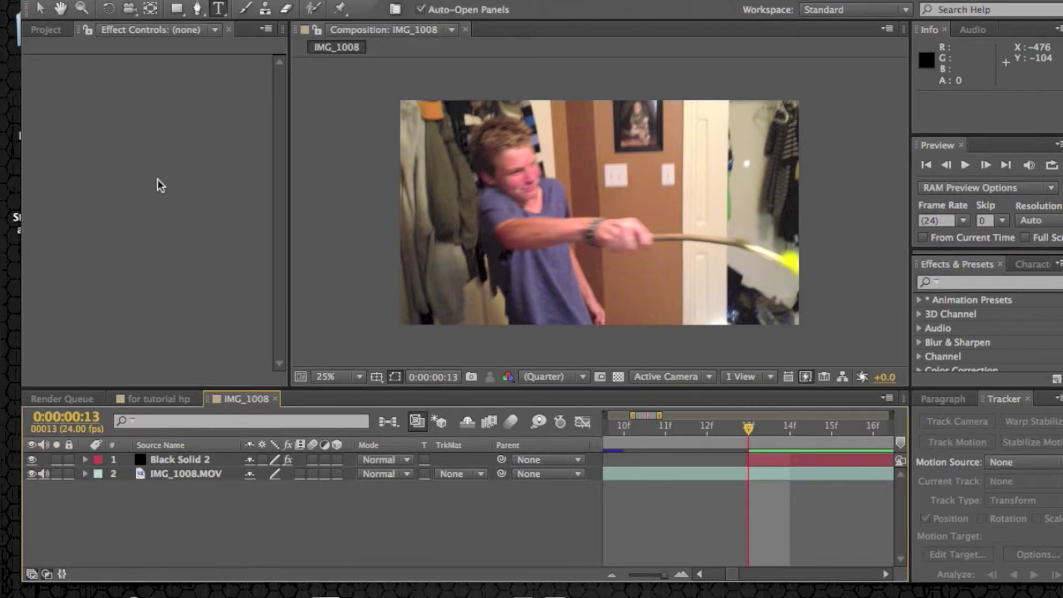
pyautogui.press('super+y')
# Set the new 1920x1080 solid's colour to bright yellow and create it as Yellow Solid 1.
pyautogui.click(523, 371)
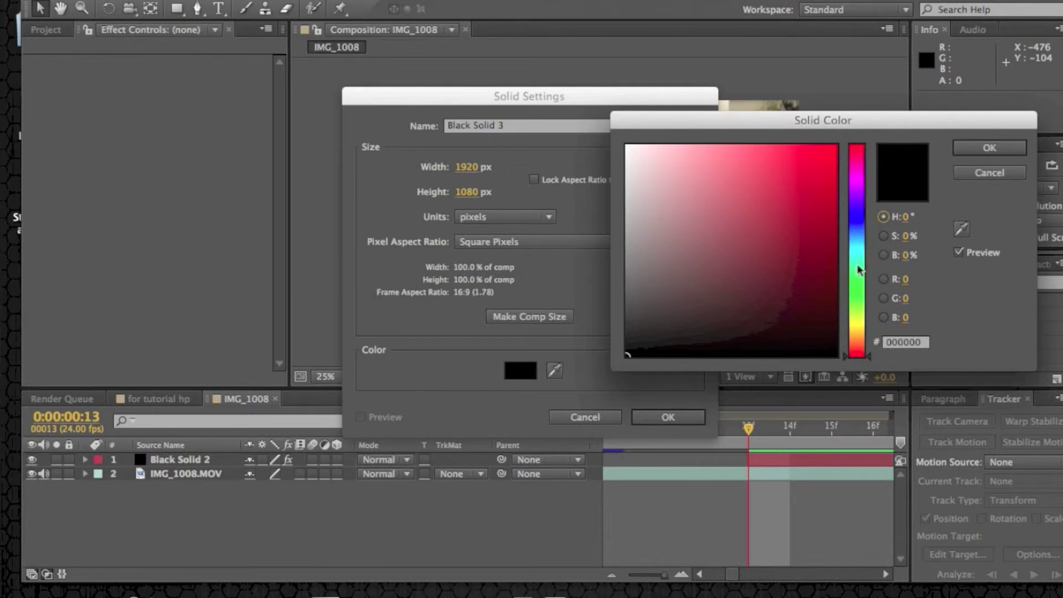
pyautogui.moveTo(858, 277); pyautogui.dragTo(867, 328)
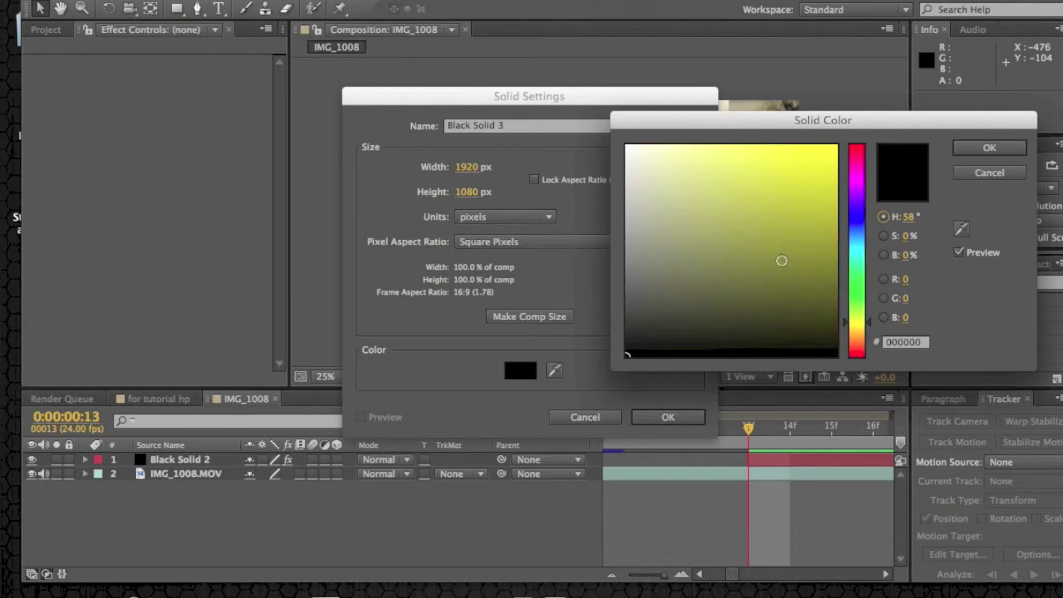
pyautogui.moveTo(780, 259); pyautogui.dragTo(837, 145)
pyautogui.click(990, 148)
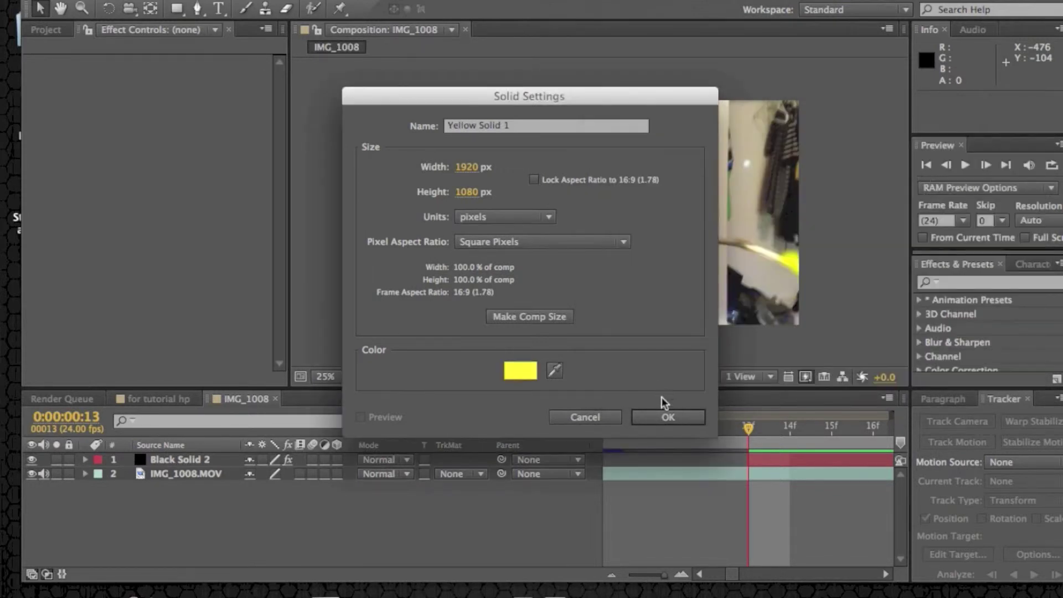
pyautogui.click(668, 417)
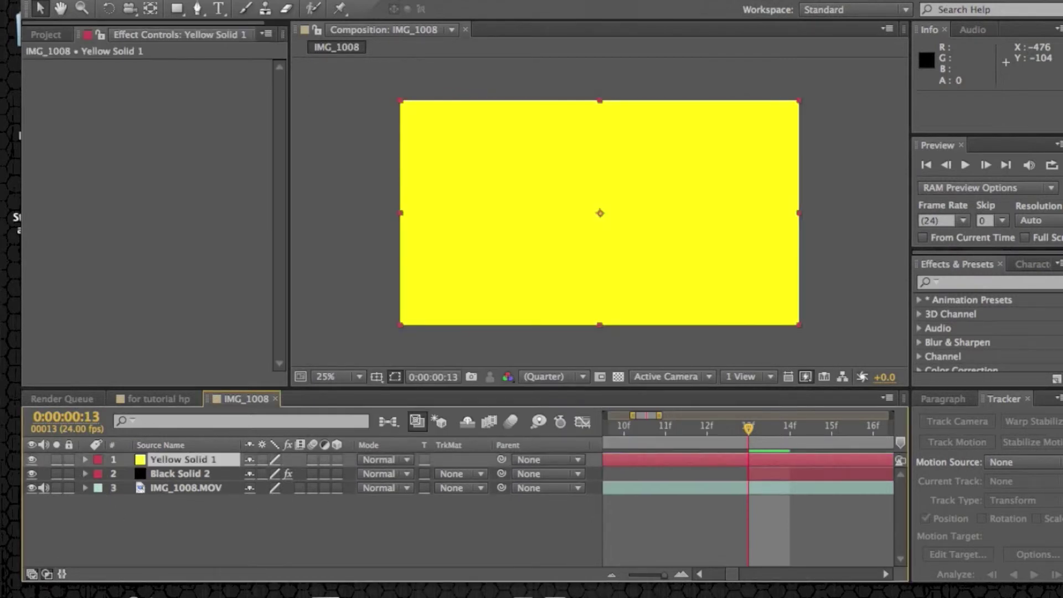
# Hide the yellow solid and draw a closed Pen mask around the boy's face.
pyautogui.click(31, 459)
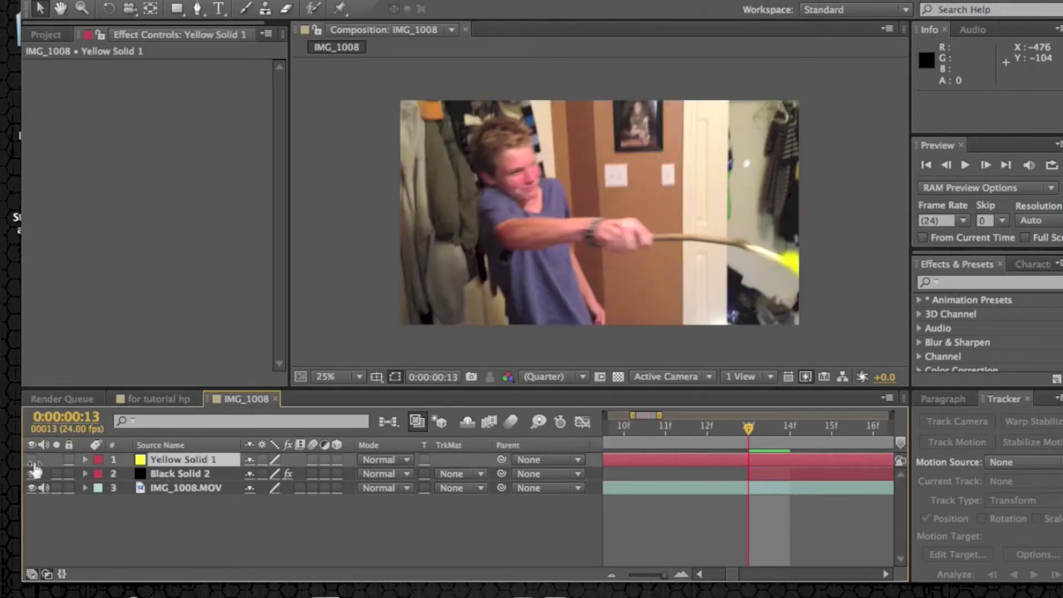
pyautogui.click(197, 8)
pyautogui.click(496, 155)
pyautogui.click(507, 196)
pyautogui.click(552, 196)
pyautogui.click(529, 155)
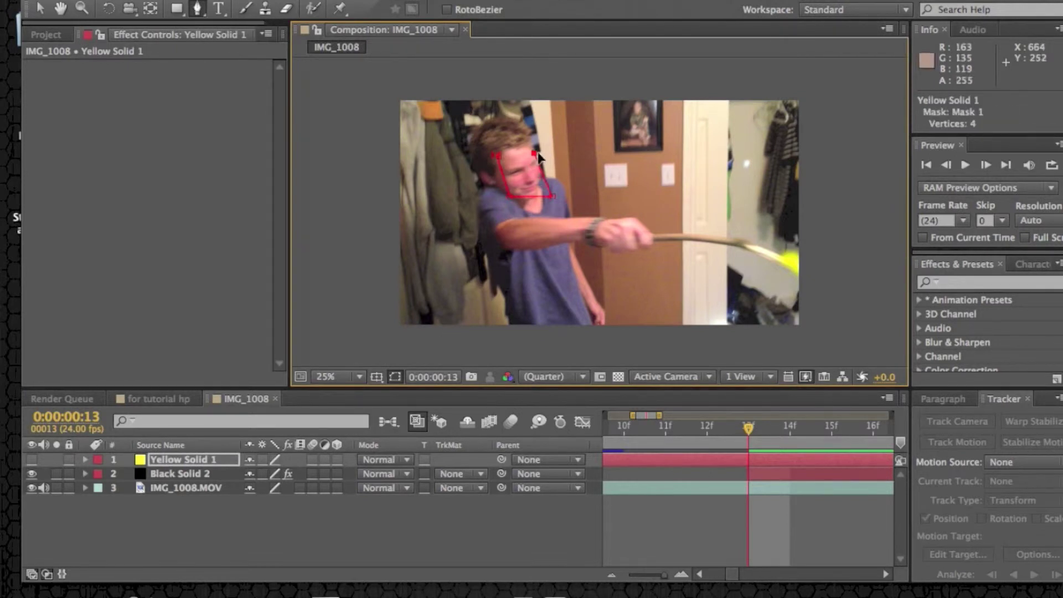
pyautogui.click(520, 143)
pyautogui.click(496, 155)
# Draw a second closed mask around the boy's hand, then show the yellow solid again.
pyautogui.click(582, 215)
pyautogui.click(590, 242)
pyautogui.click(624, 253)
pyautogui.click(652, 238)
pyautogui.click(638, 219)
pyautogui.click(612, 214)
pyautogui.click(582, 215)
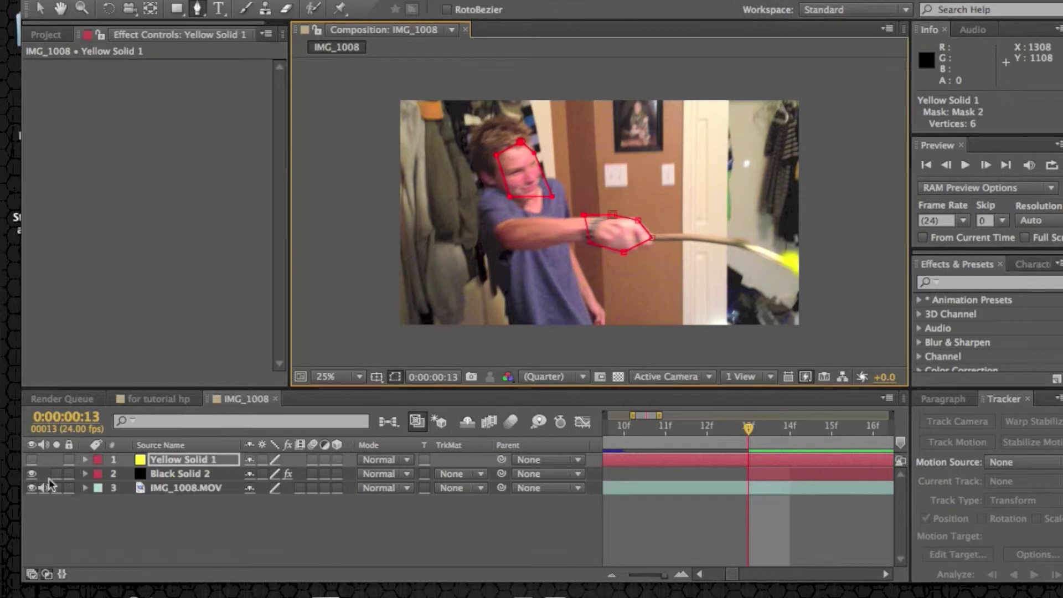
pyautogui.click(31, 459)
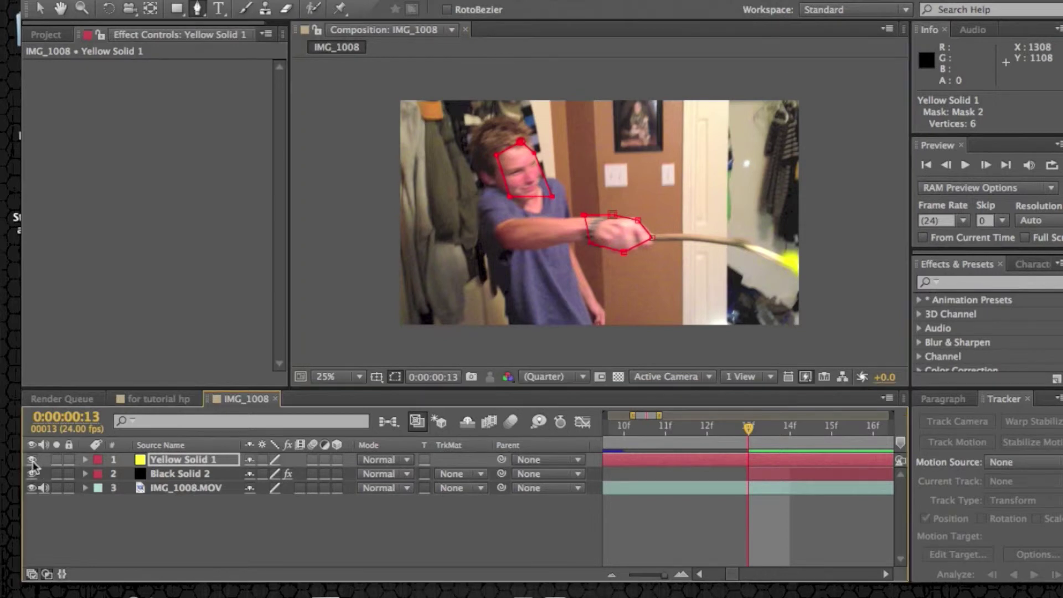
pyautogui.click(85, 459)
# Give both Mask 1 and Mask 2 35% opacity and 147-pixel feather.
pyautogui.click(100, 474)
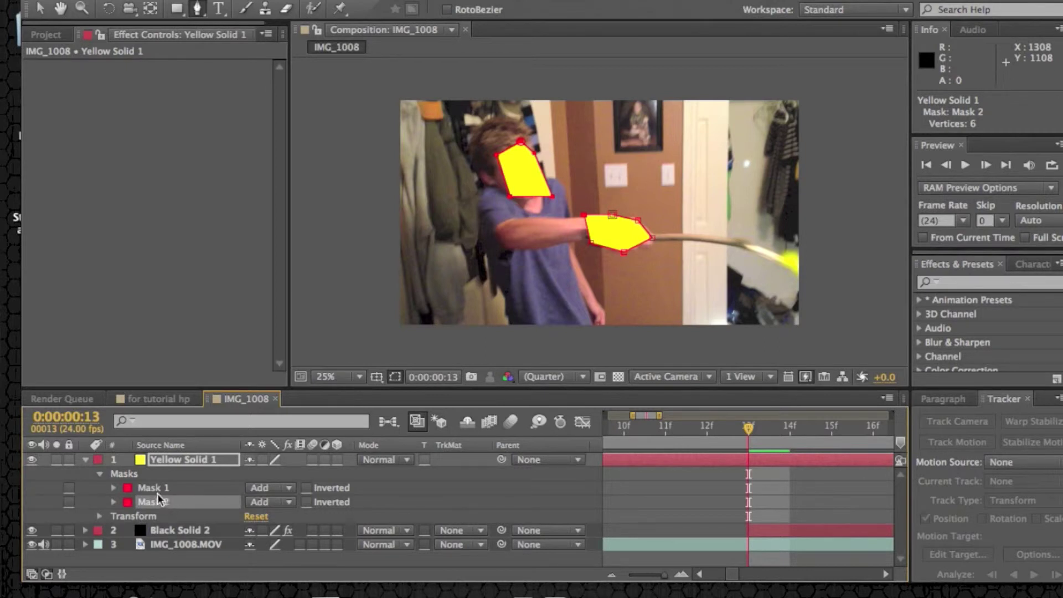
pyautogui.keyDown('shift'); pyautogui.click(156, 489); pyautogui.keyUp('shift')
pyautogui.click(115, 488)
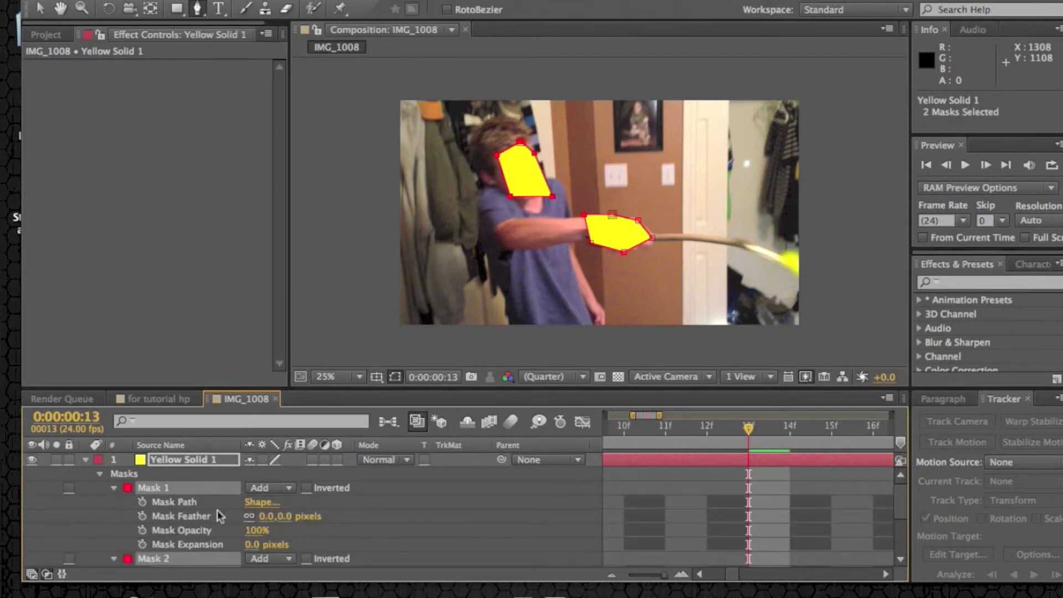
pyautogui.moveTo(256, 530); pyautogui.dragTo(202, 530)
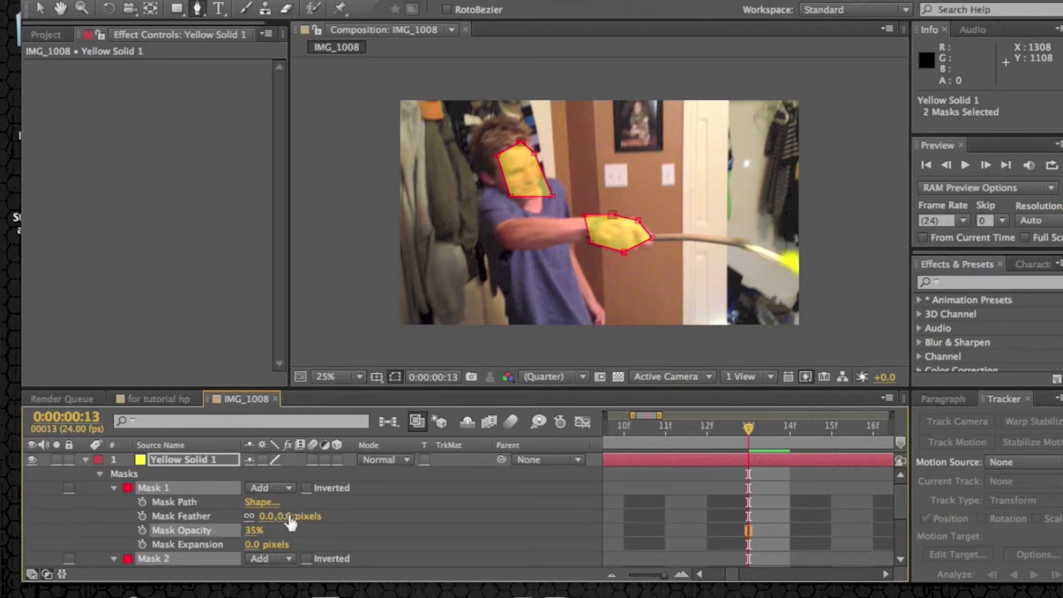
pyautogui.moveTo(291, 515); pyautogui.dragTo(414, 513)
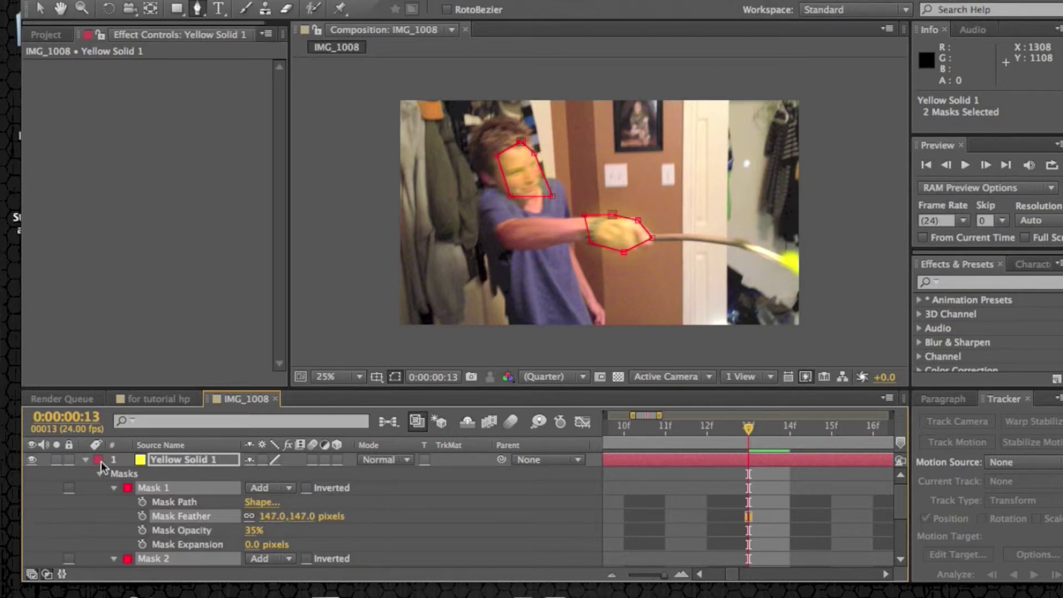
pyautogui.click(86, 459)
# Find the Curves effect by searching 'curves' and apply it to IMG_1008.MOV.
pyautogui.click(181, 487)
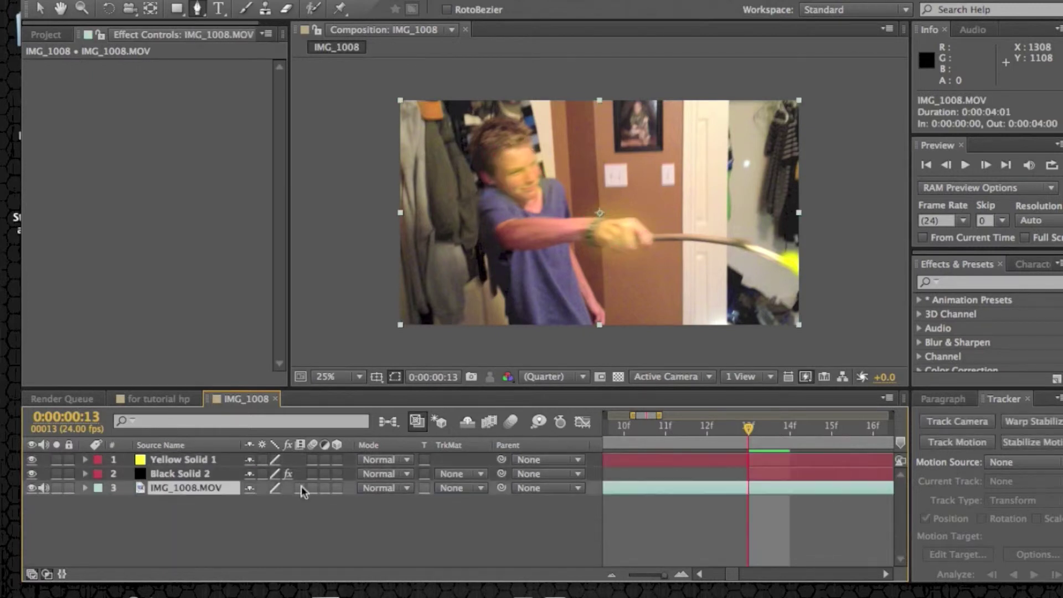
pyautogui.click(965, 279)
pyautogui.write('curves')
pyautogui.moveTo(980, 356); pyautogui.dragTo(191, 488)
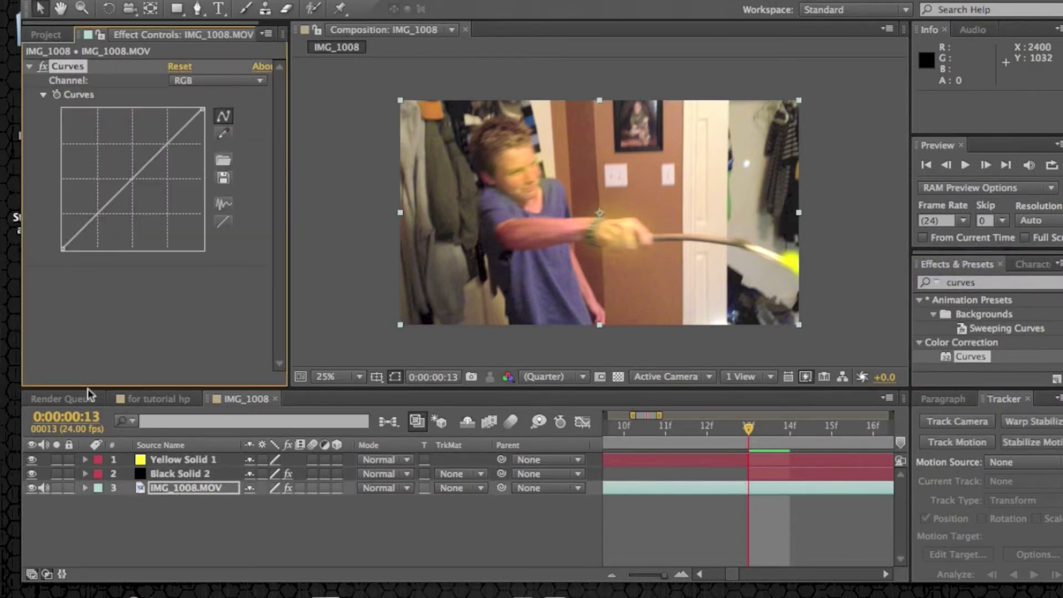
# Bend the RGB curve into an S and lift the Red channel curve for warmer tones.
pyautogui.moveTo(168, 143)
pyautogui.mouseDown()
pyautogui.moveTo(152, 134)
pyautogui.moveTo(184, 154)
pyautogui.moveTo(175, 150)
pyautogui.mouseUp()
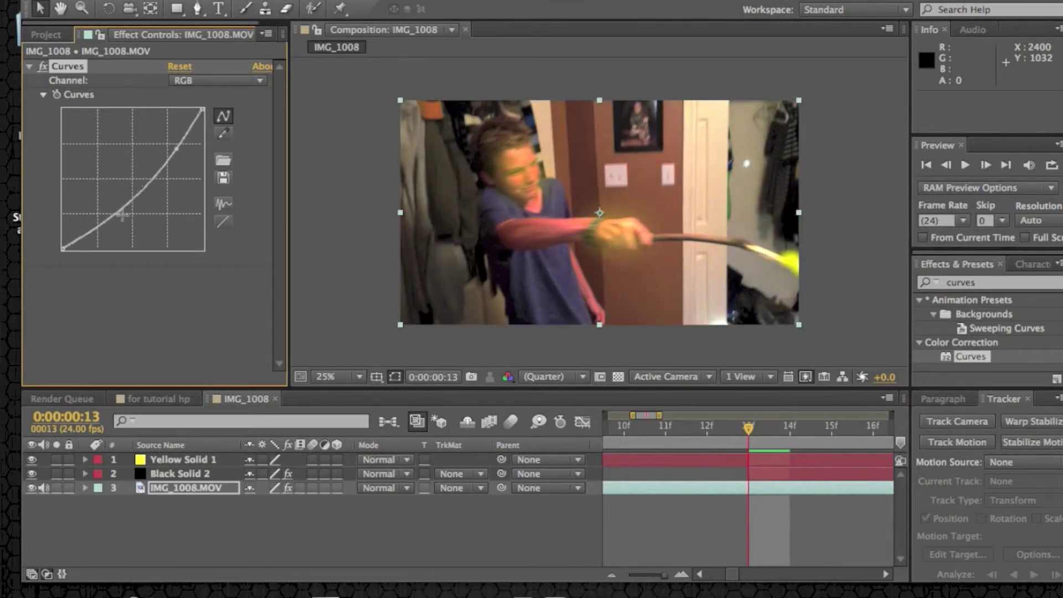
pyautogui.moveTo(108, 221); pyautogui.dragTo(108, 212)
pyautogui.click(212, 78)
pyautogui.click(214, 114)
pyautogui.moveTo(164, 148); pyautogui.dragTo(165, 130)
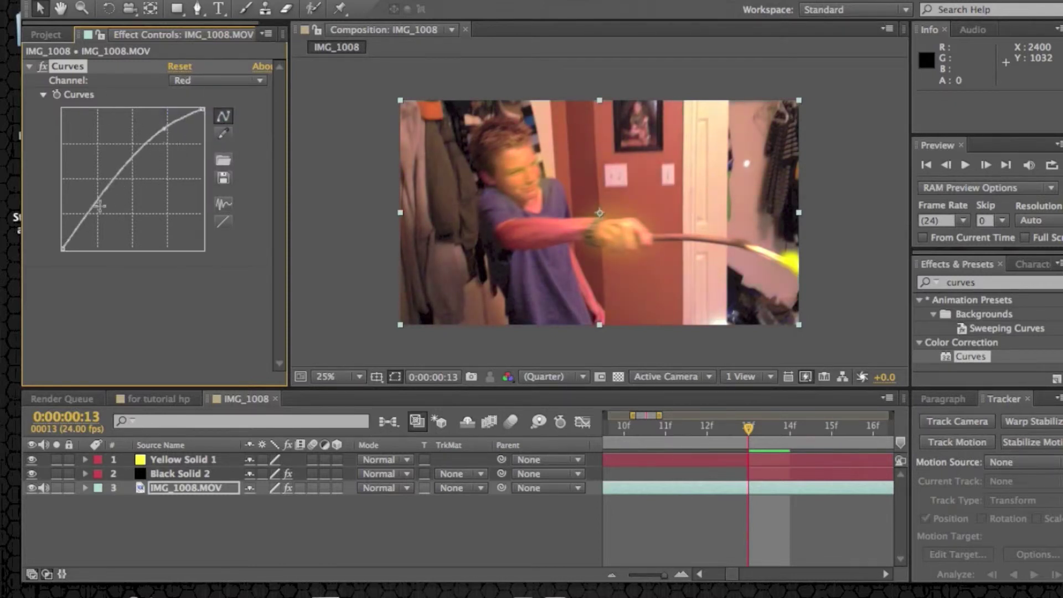
pyautogui.moveTo(108, 189)
pyautogui.mouseDown()
pyautogui.moveTo(111, 219)
pyautogui.moveTo(107, 201)
pyautogui.mouseUp()
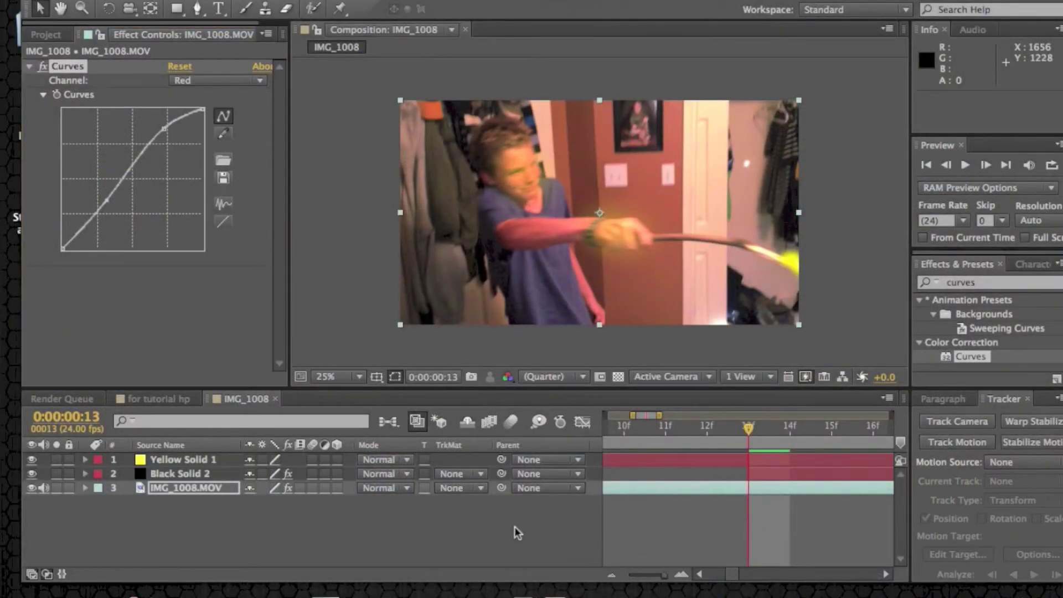
# Collapse Curves, scrub the swing from frame 12 to 15, and slide the After Effects window right.
pyautogui.click(30, 66)
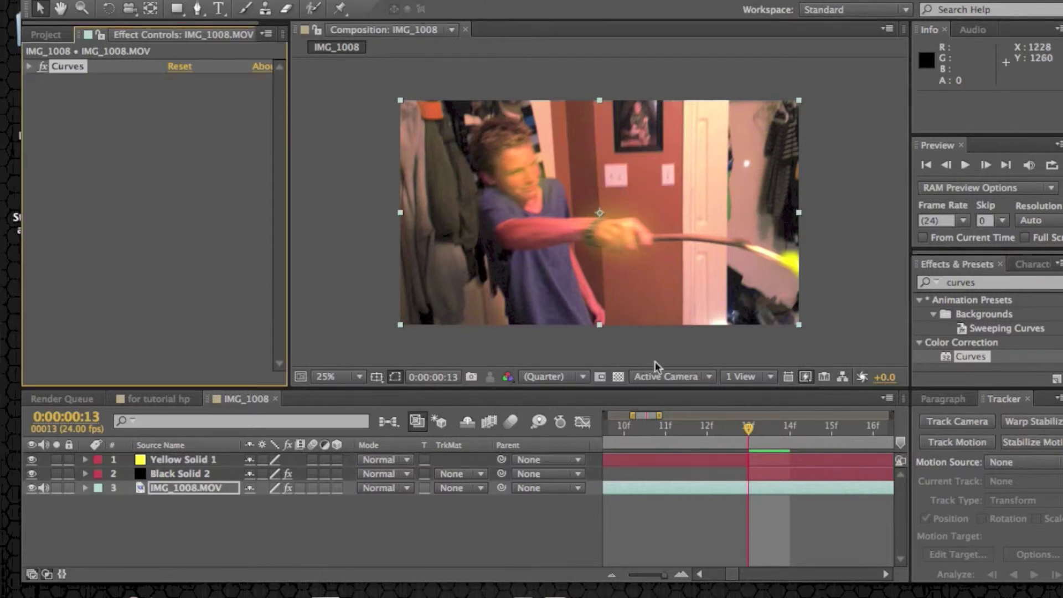
pyautogui.click(692, 427)
pyautogui.moveTo(692, 426); pyautogui.dragTo(748, 427)
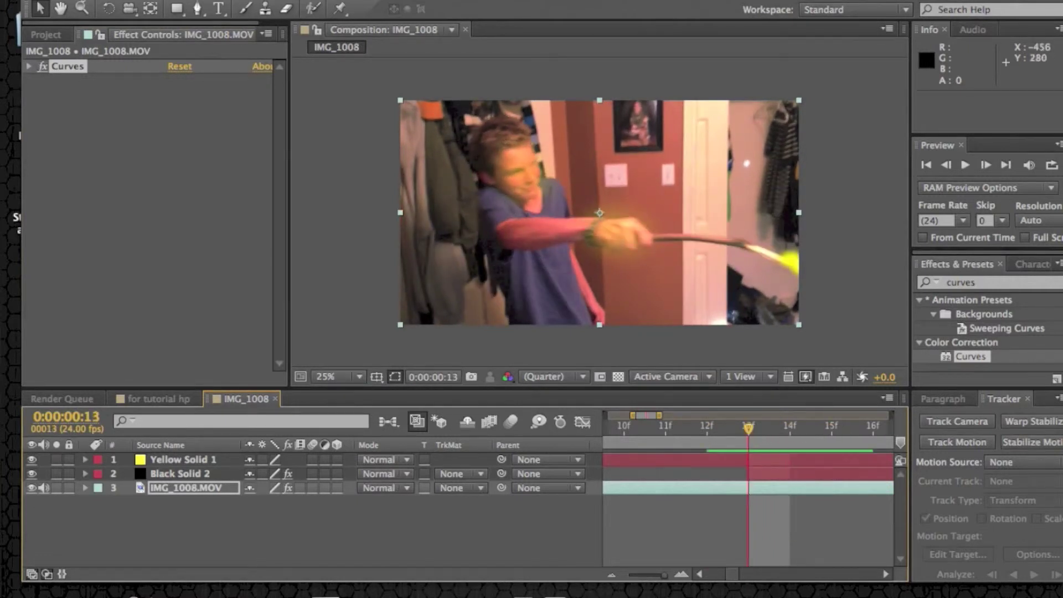
pyautogui.moveTo(554, 8); pyautogui.dragTo(673, 8)
# Open Stock Footage and Pictures > Action Essentials 2 > Disc 2 > Side B > 07. Dust_Elements, then return to After Effects' Project panel.
pyautogui.click(43, 190)
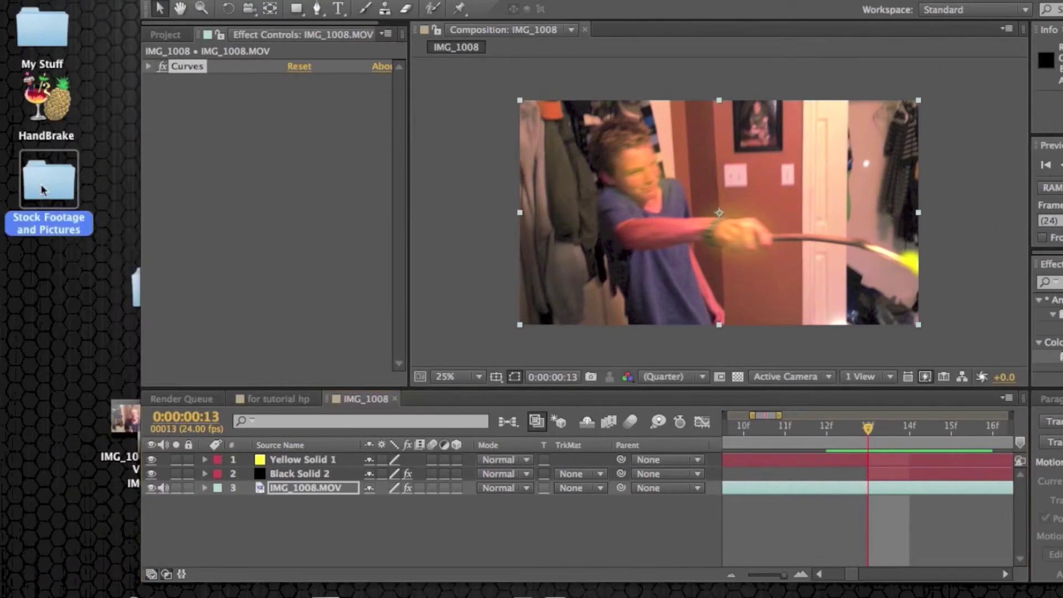
pyautogui.doubleClick(43, 189)
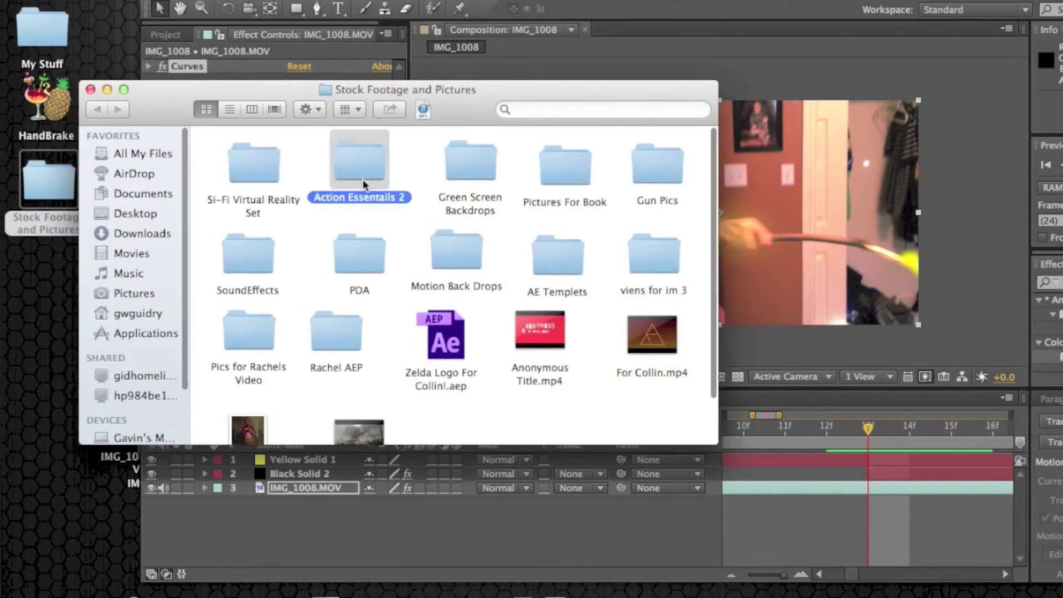
pyautogui.doubleClick(358, 158)
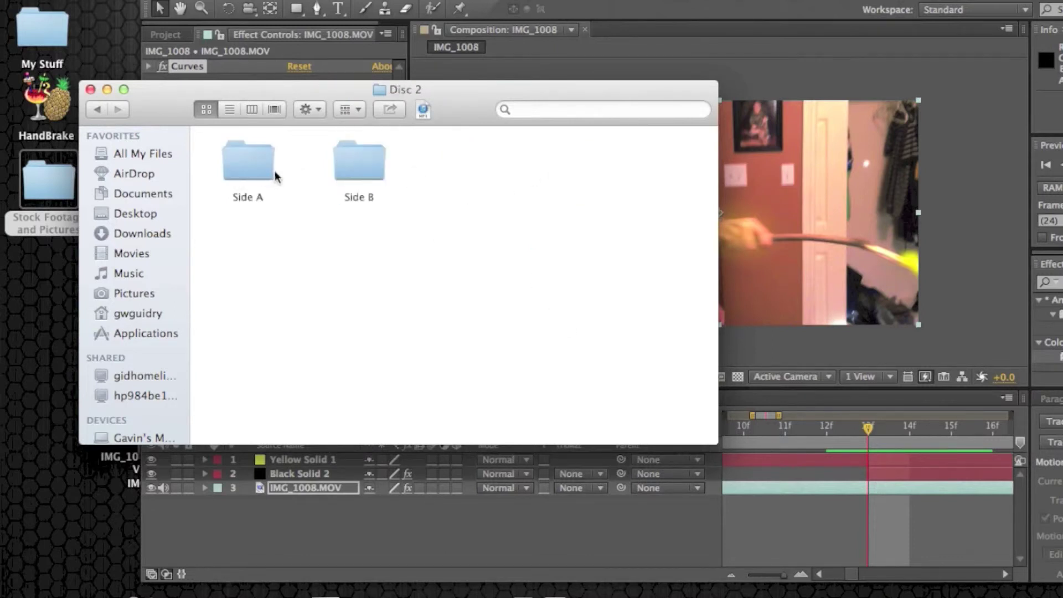
pyautogui.doubleClick(341, 171)
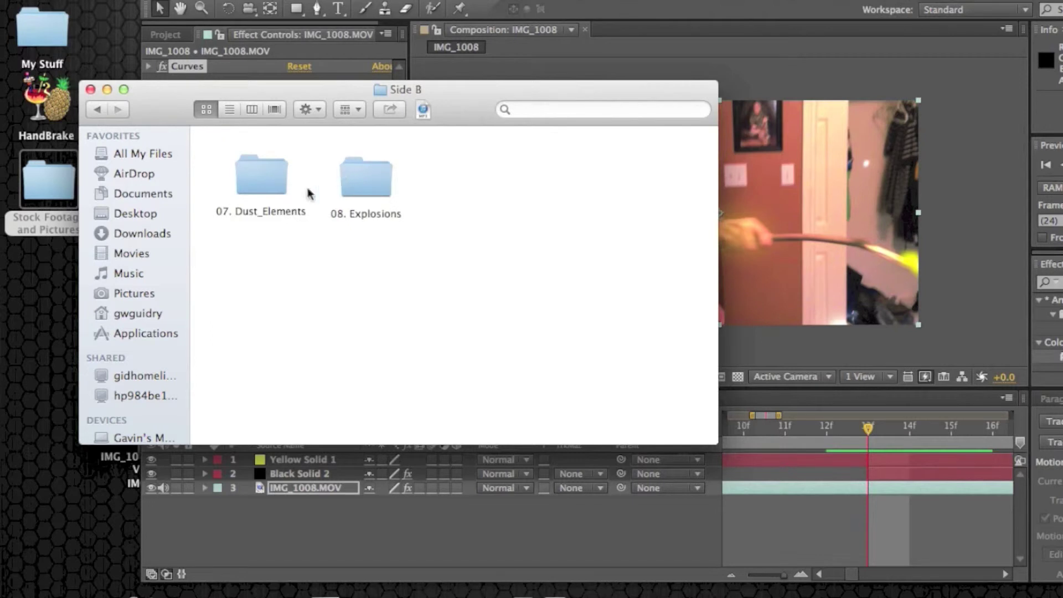
pyautogui.doubleClick(264, 181)
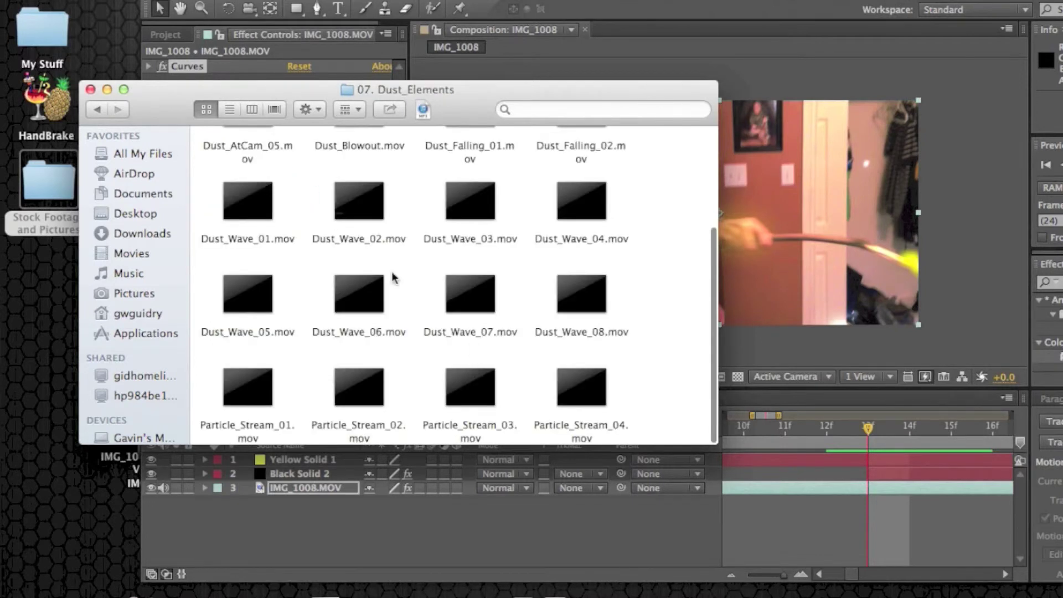
pyautogui.click(91, 89)
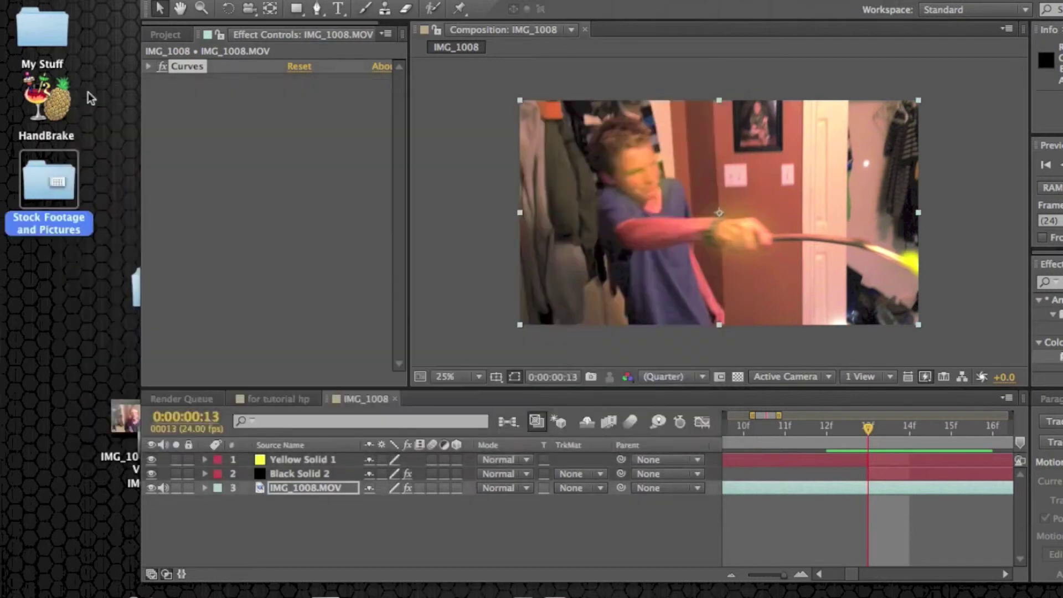
pyautogui.click(164, 38)
pyautogui.click(166, 35)
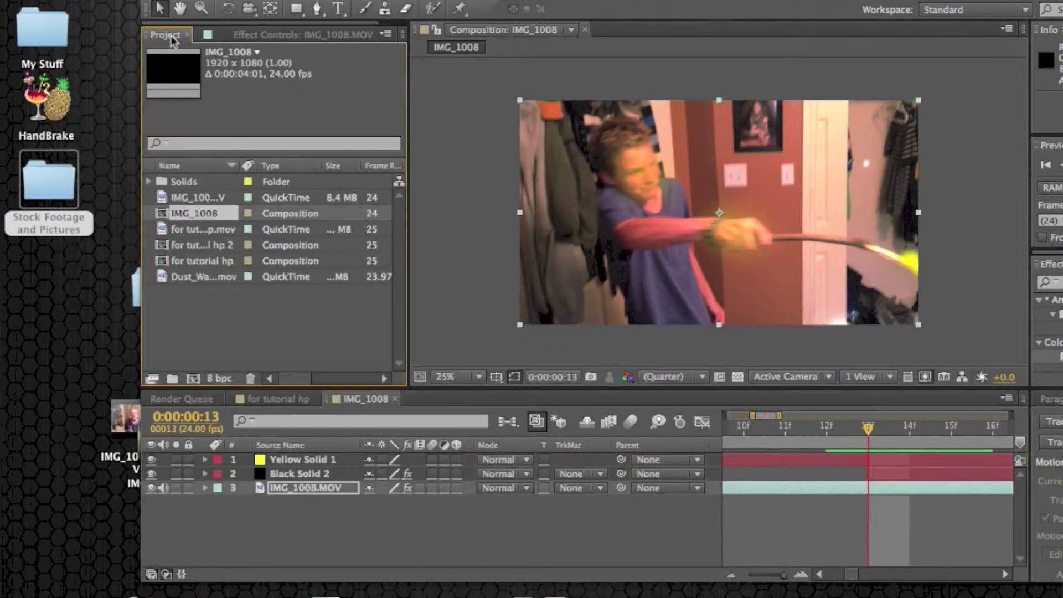
# Drag Dust_Wave_01.mov to the top of the timeline and shift it to start earlier.
pyautogui.moveTo(206, 276); pyautogui.dragTo(879, 463)
pyautogui.moveTo(951, 459); pyautogui.dragTo(843, 470)
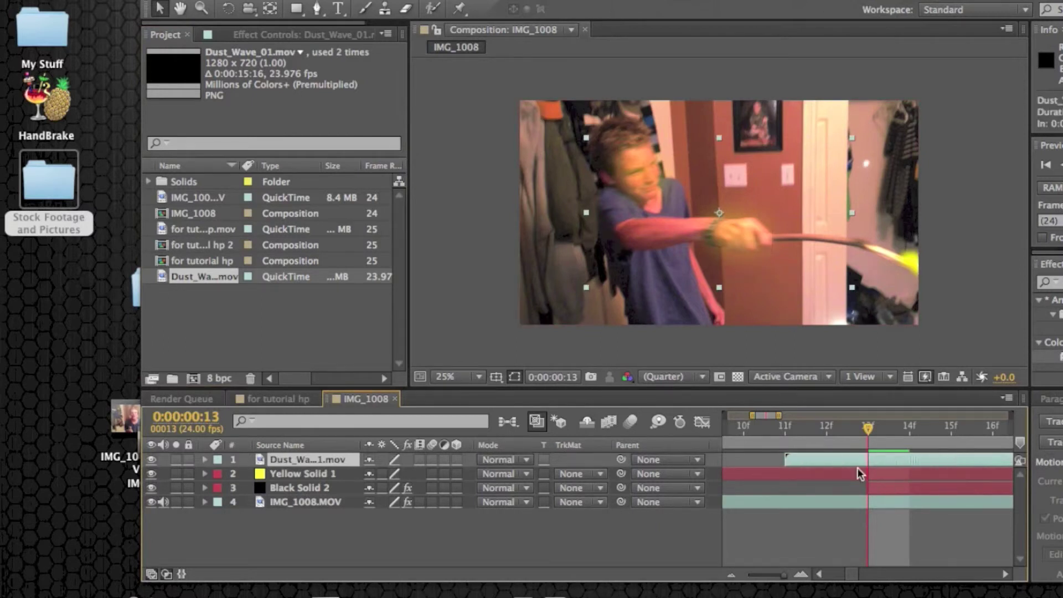
pyautogui.hscroll(-1, 954, 464)
pyautogui.moveTo(918, 459); pyautogui.dragTo(776, 453)
# Select the dust wave layer and scale it up to fill the frame's bottom.
pyautogui.click(589, 292)
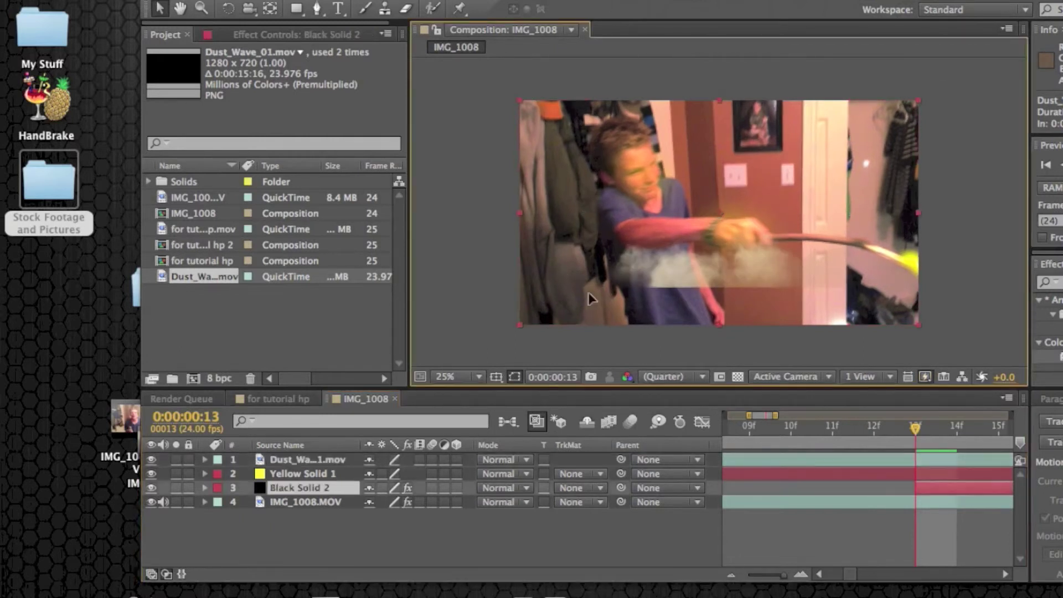
pyautogui.click(306, 446)
pyautogui.click(319, 463)
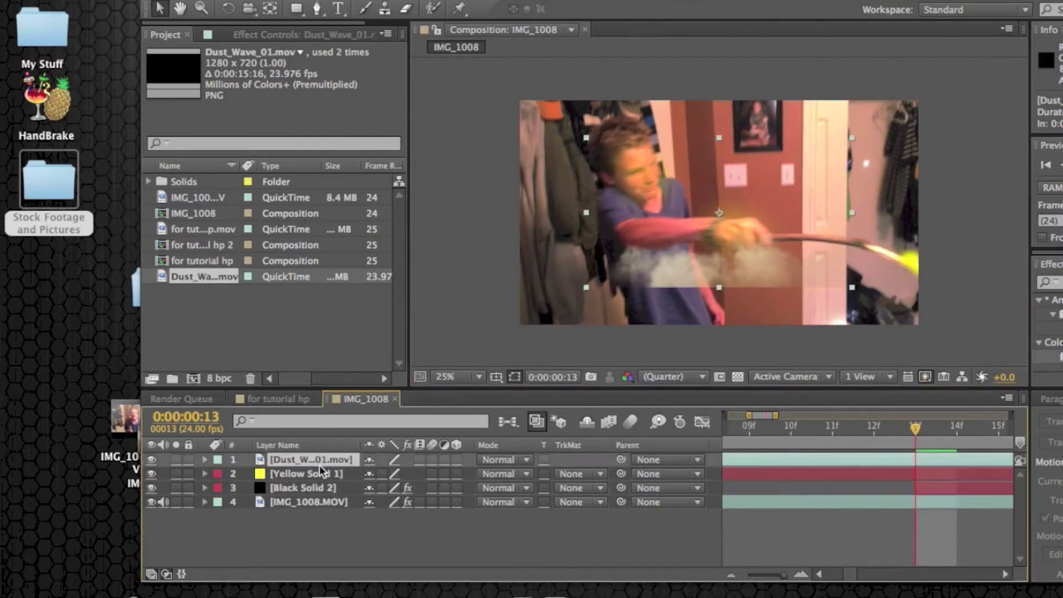
pyautogui.moveTo(586, 287); pyautogui.dragTo(490, 336)
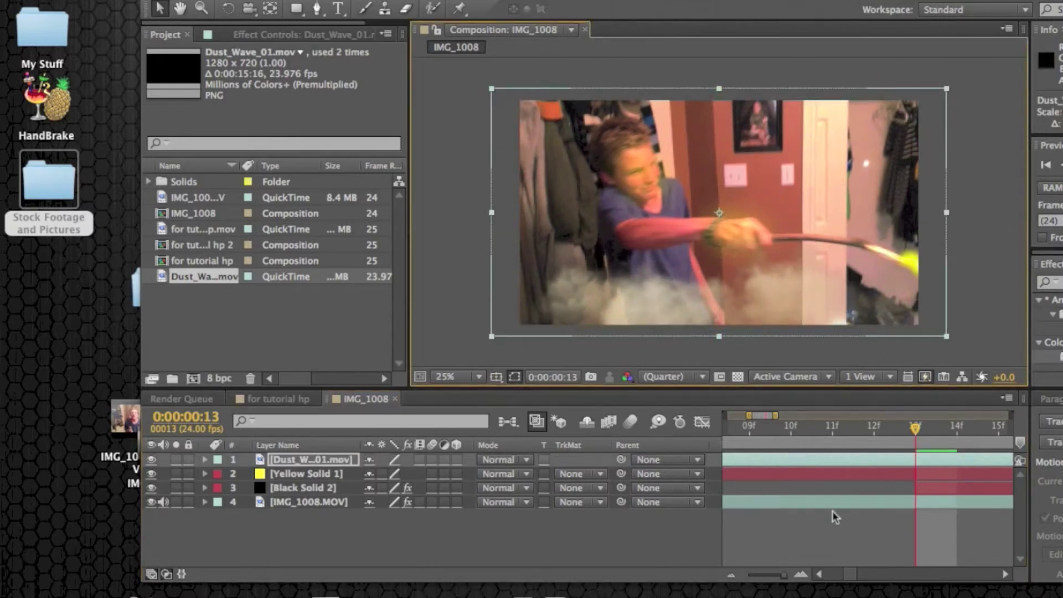
# Split the dust layer at frame 13 and delete the leftover piece.
pyautogui.press('super+shift+d')
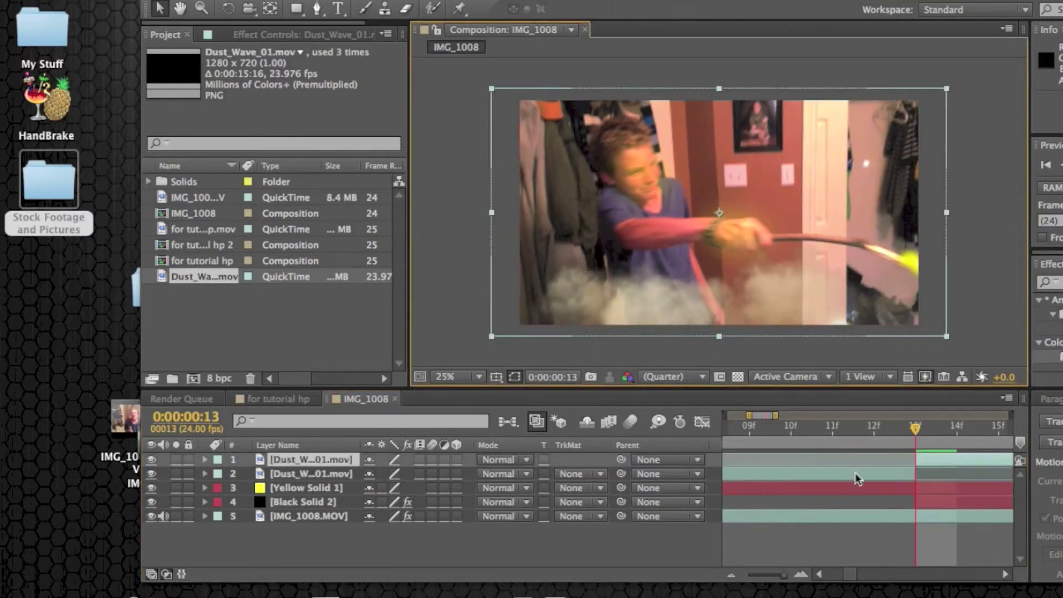
pyautogui.click(855, 474)
pyautogui.press('Delete')
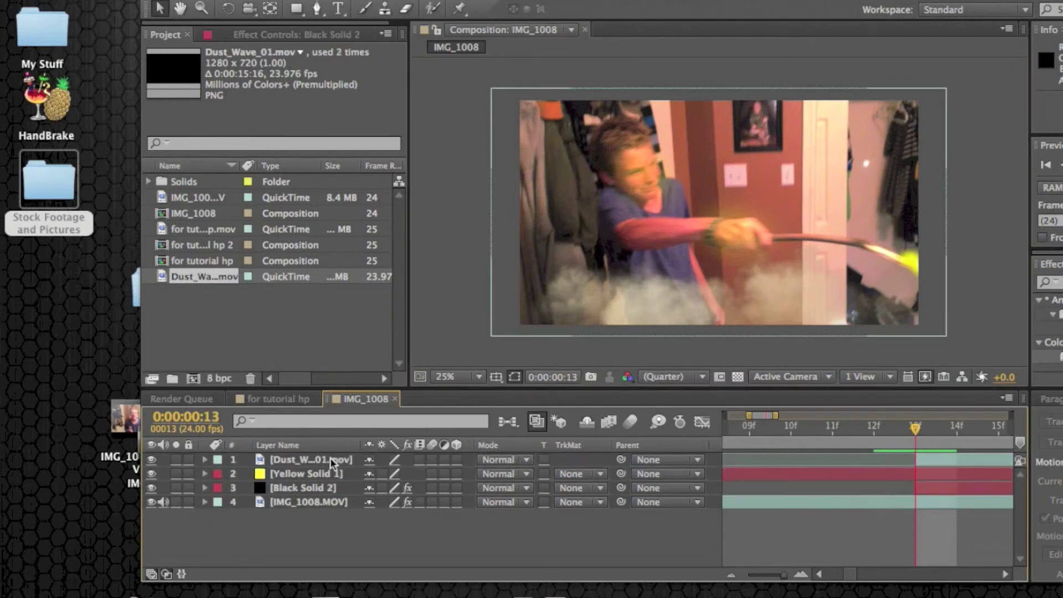
# Keyframe the Dust_Wave layer's Opacity at 0% on frame 13.
pyautogui.click(330, 458)
pyautogui.click(205, 460)
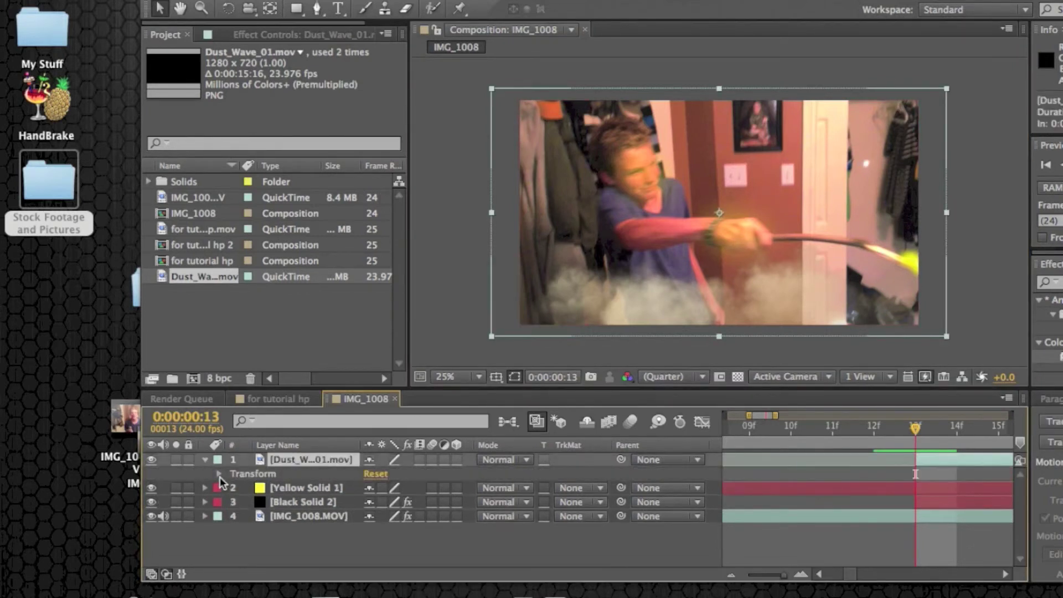
pyautogui.click(219, 474)
pyautogui.click(248, 545)
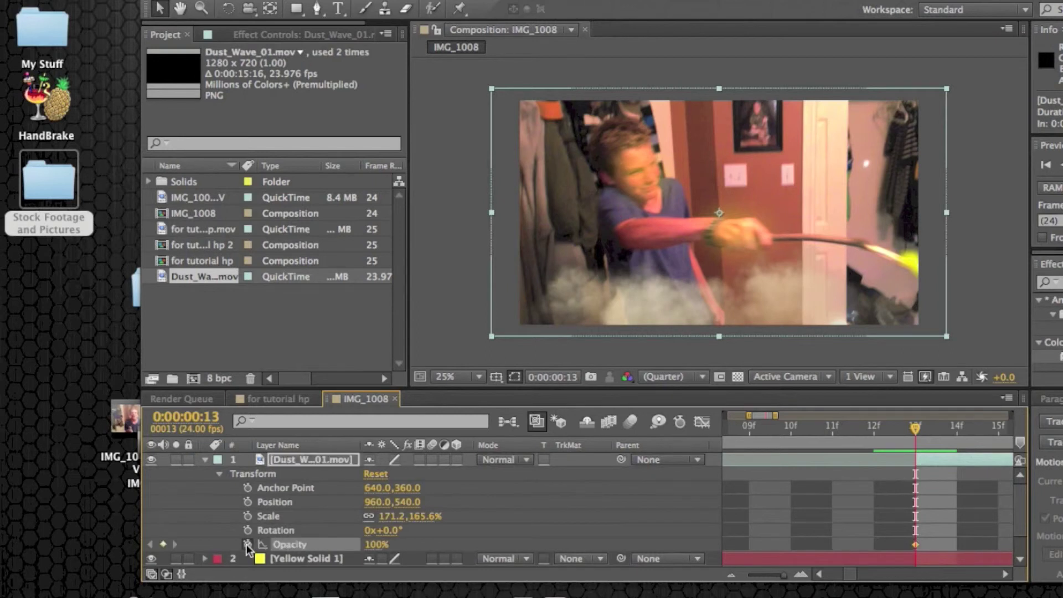
pyautogui.click(377, 544)
pyautogui.write('0')
pyautogui.press('Return')
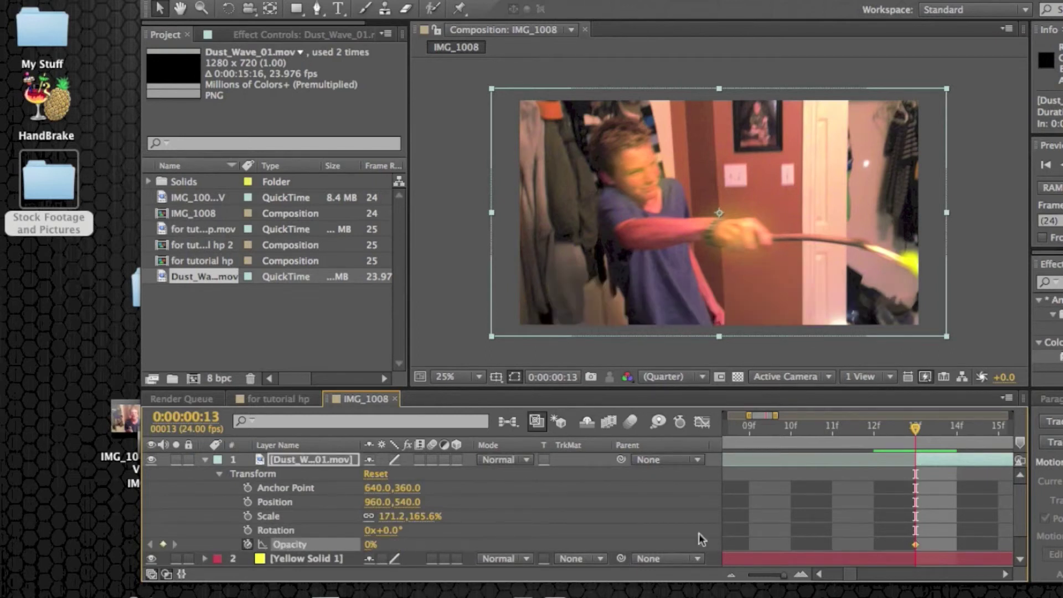
# Add a 100% Opacity keyframe at frame 18.
pyautogui.hscroll(5, 919, 482)
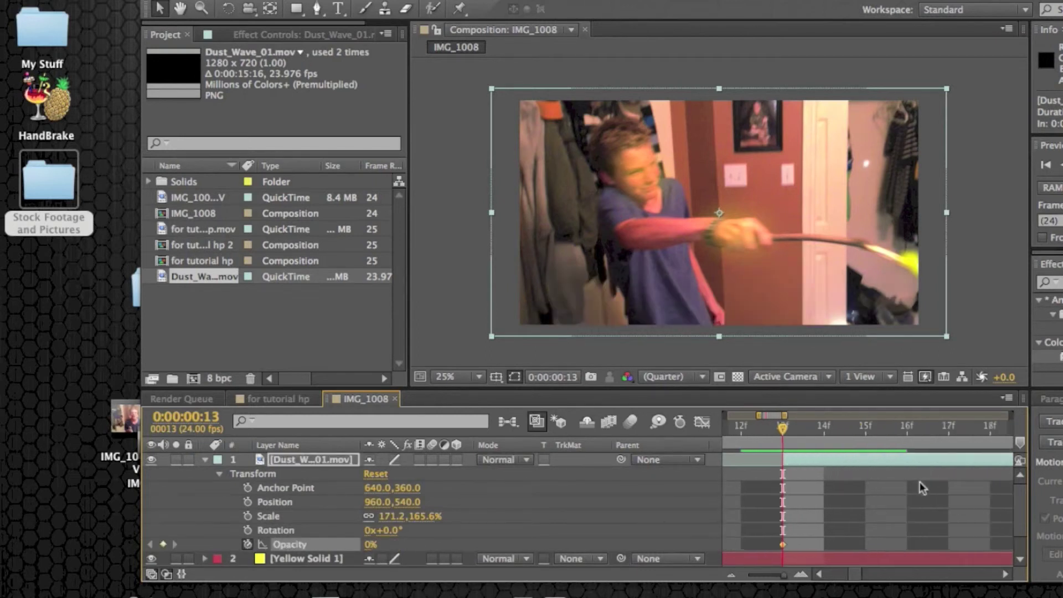
pyautogui.click(912, 437)
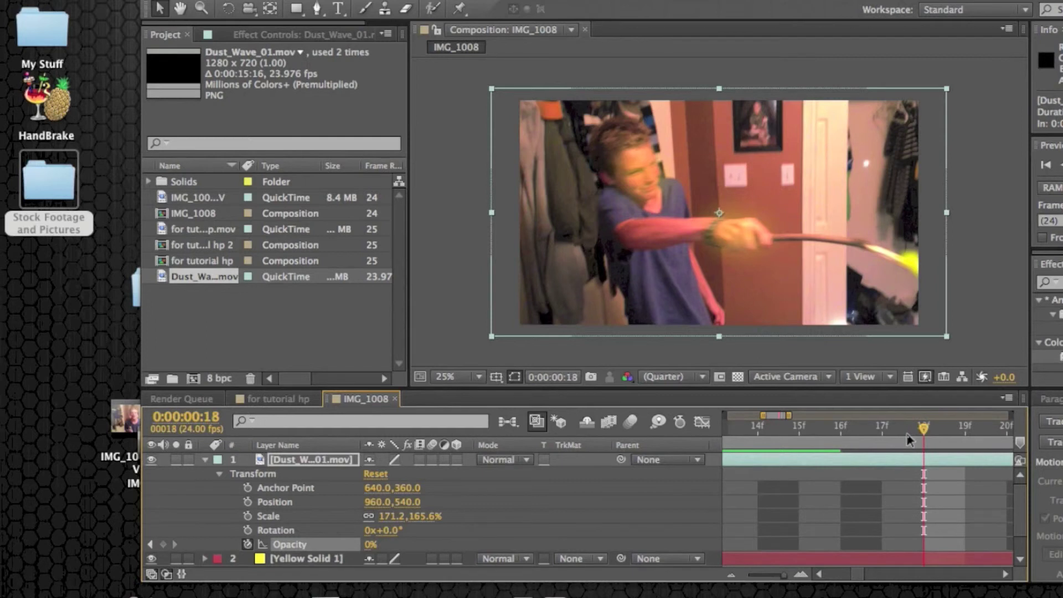
pyautogui.click(369, 545)
pyautogui.press('Return')
# Step through frames 11 to 17 to check the dust fade-in.
pyautogui.moveTo(919, 427); pyautogui.dragTo(885, 428)
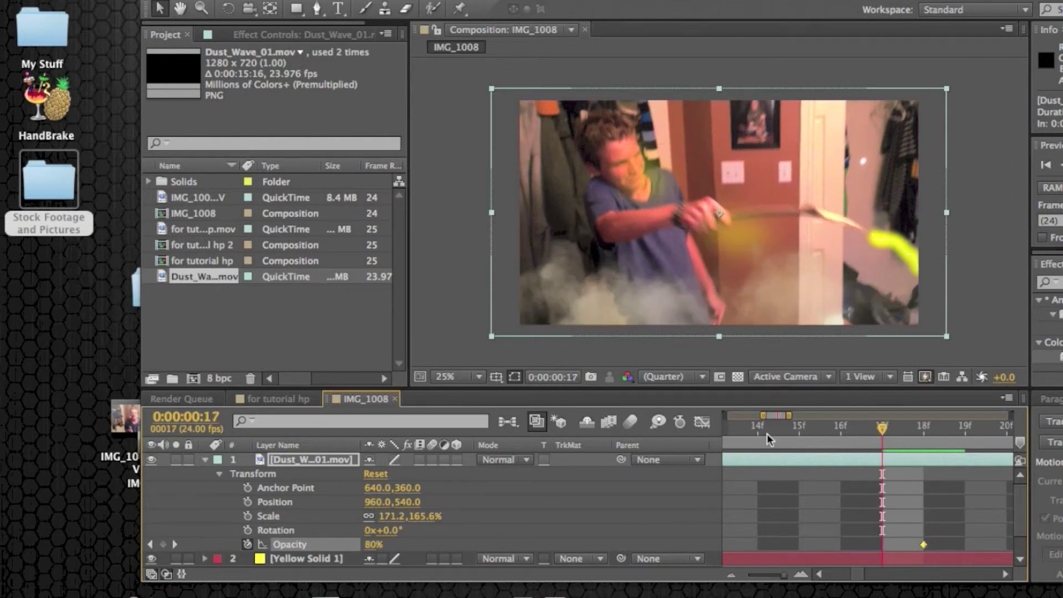
pyautogui.press('pageup')
pyautogui.press('pageup')
pyautogui.press('pageup')
pyautogui.press('pageup')
pyautogui.press('pageup')
pyautogui.press('pageup')
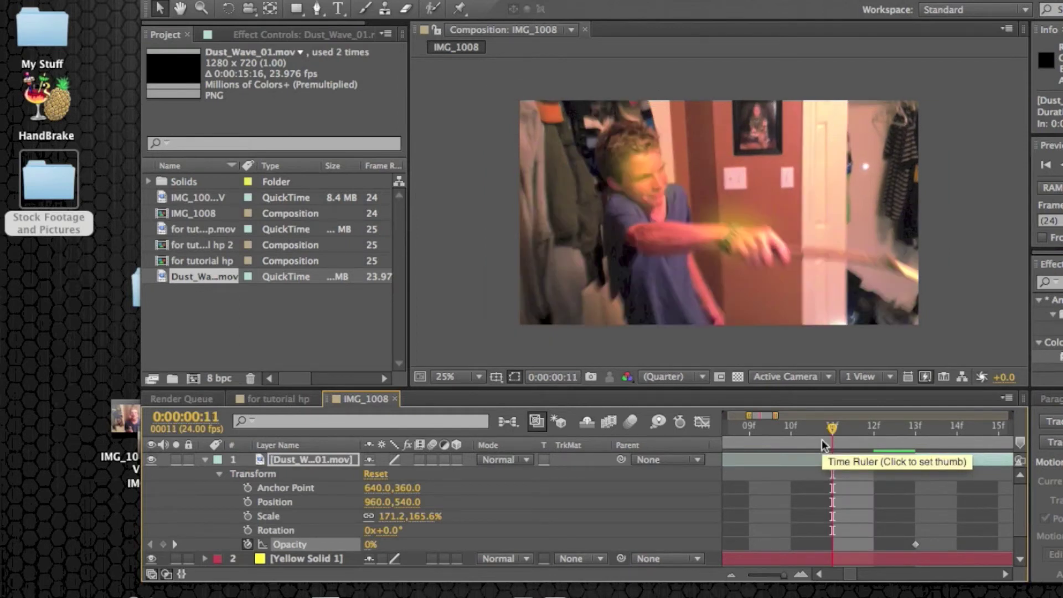
pyautogui.click(886, 426)
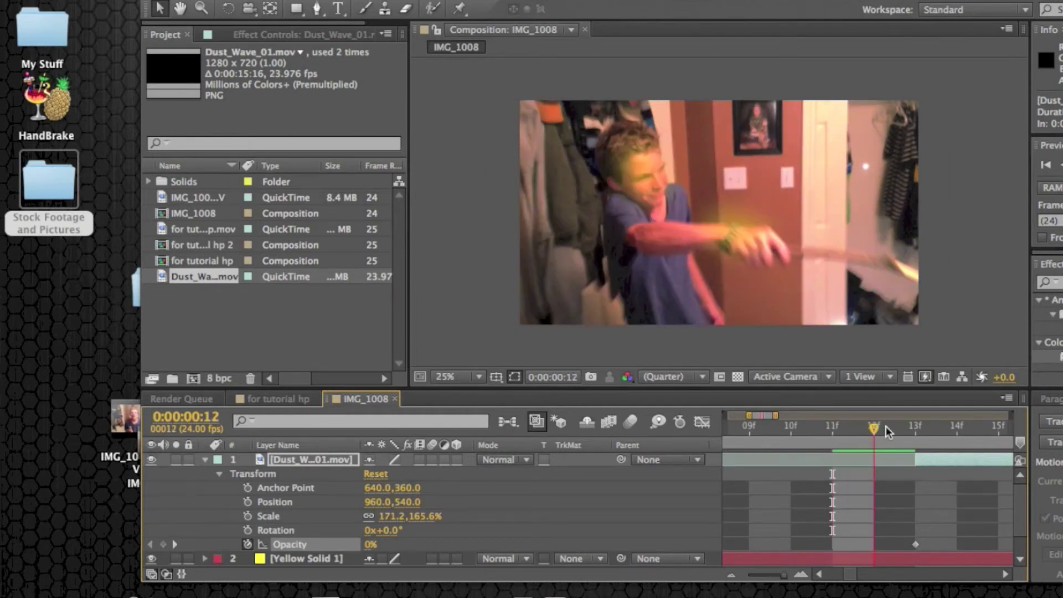
pyautogui.click(932, 436)
pyautogui.click(957, 431)
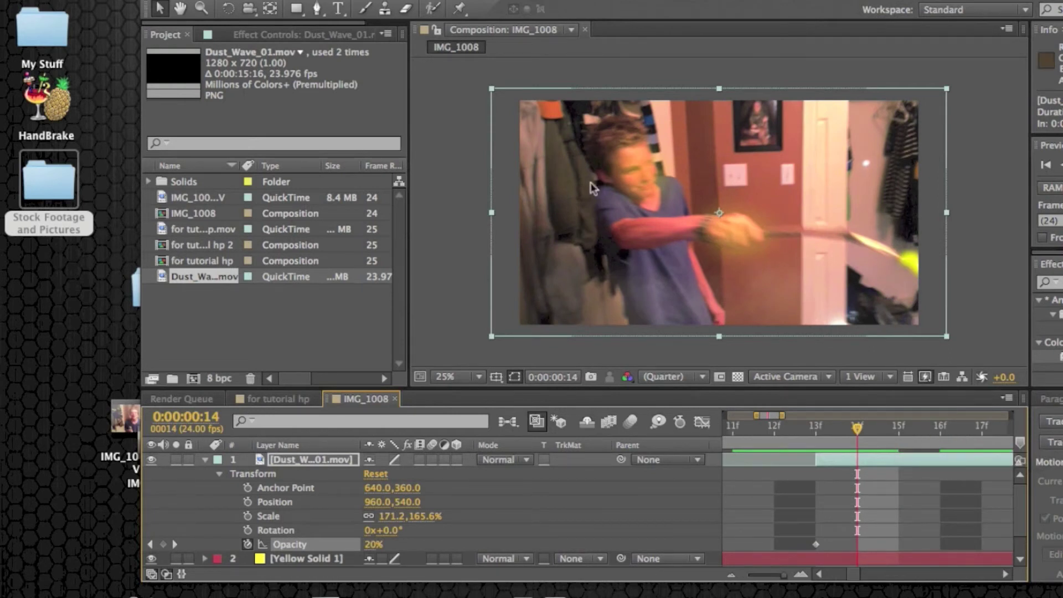
# Hide After Effects, launch iMovie from the Dock, and force quit it via its Dock menu.
pyautogui.press('super+h')
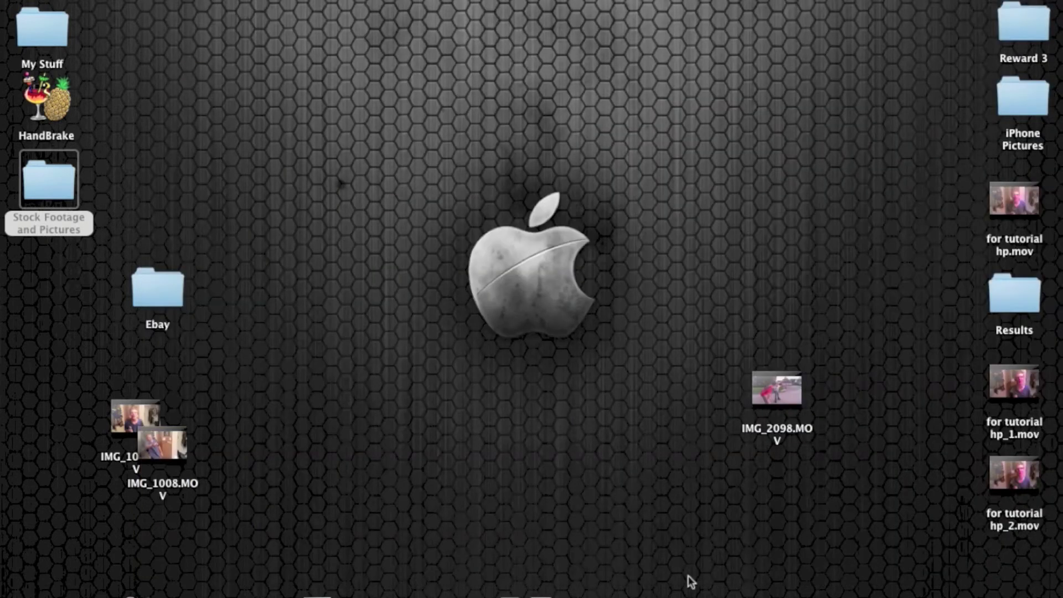
pyautogui.moveTo(180, 592)
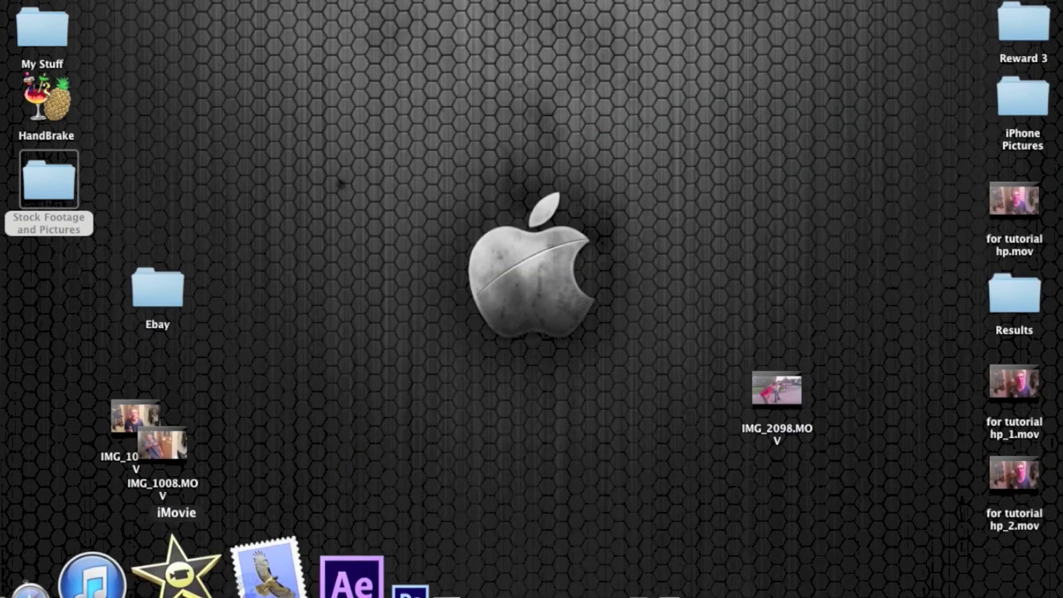
pyautogui.click(180, 570)
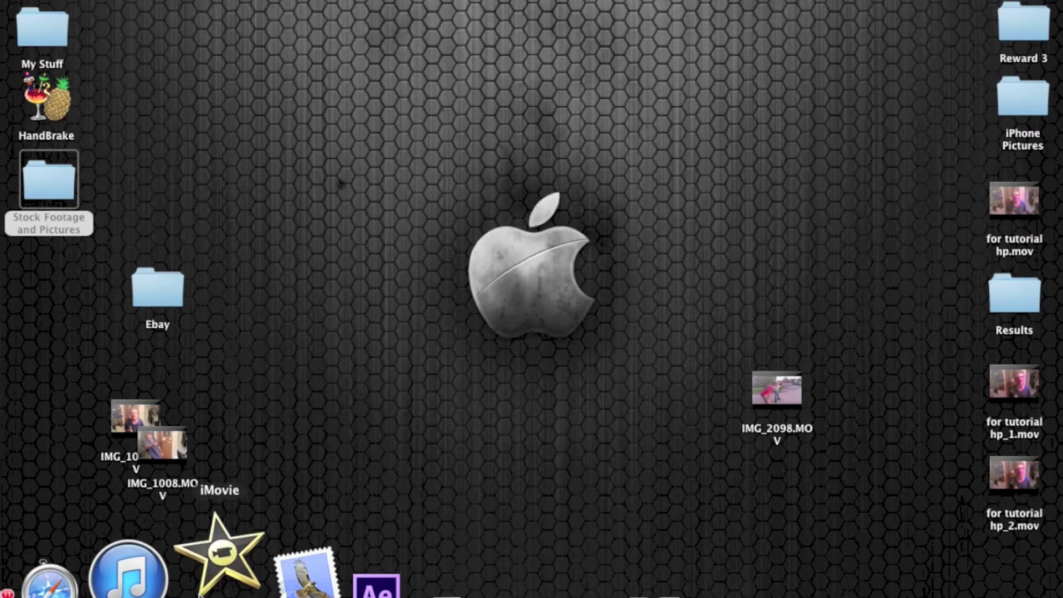
pyautogui.rightClick(219, 565)
pyautogui.click(271, 500)
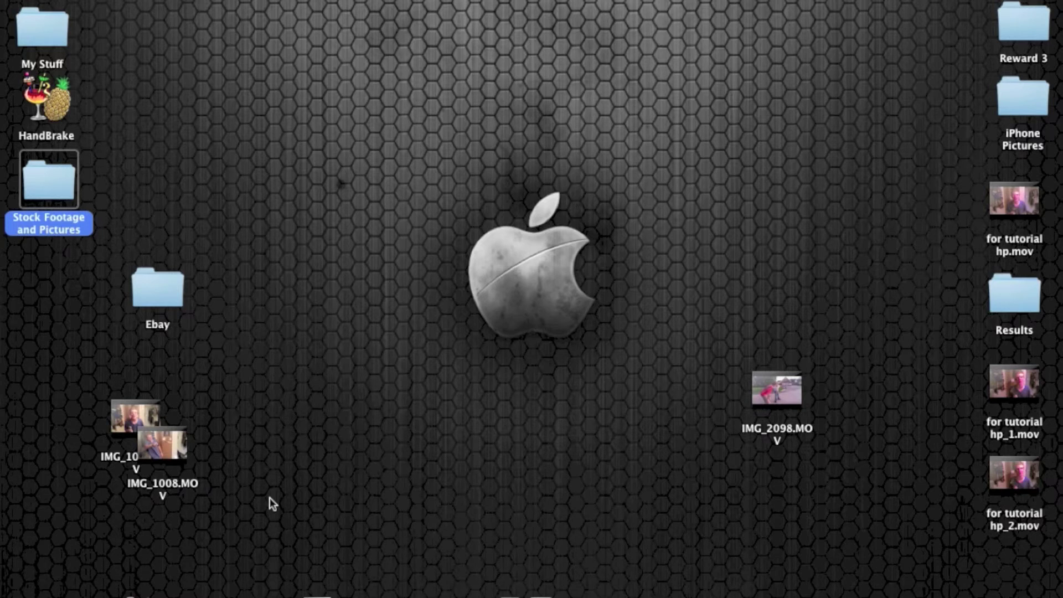
pyautogui.moveTo(221, 593)
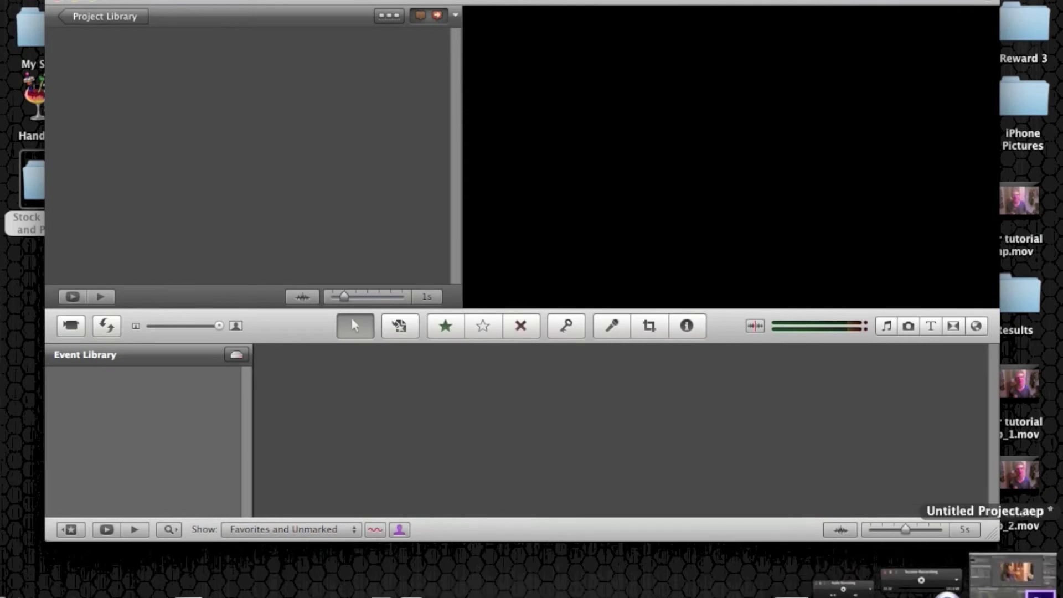
# Tuck After Effects away and choose Later for iMovie's Video Thumbnails prompt so the 'for tutorial hp' project loads.
pyautogui.click(922, 582)
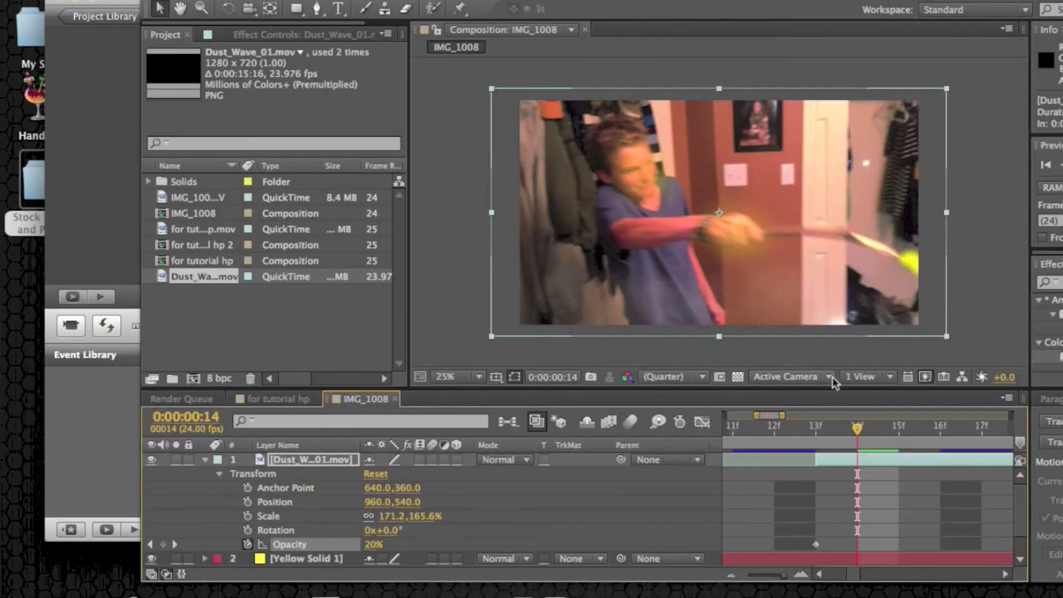
pyautogui.click(167, 4)
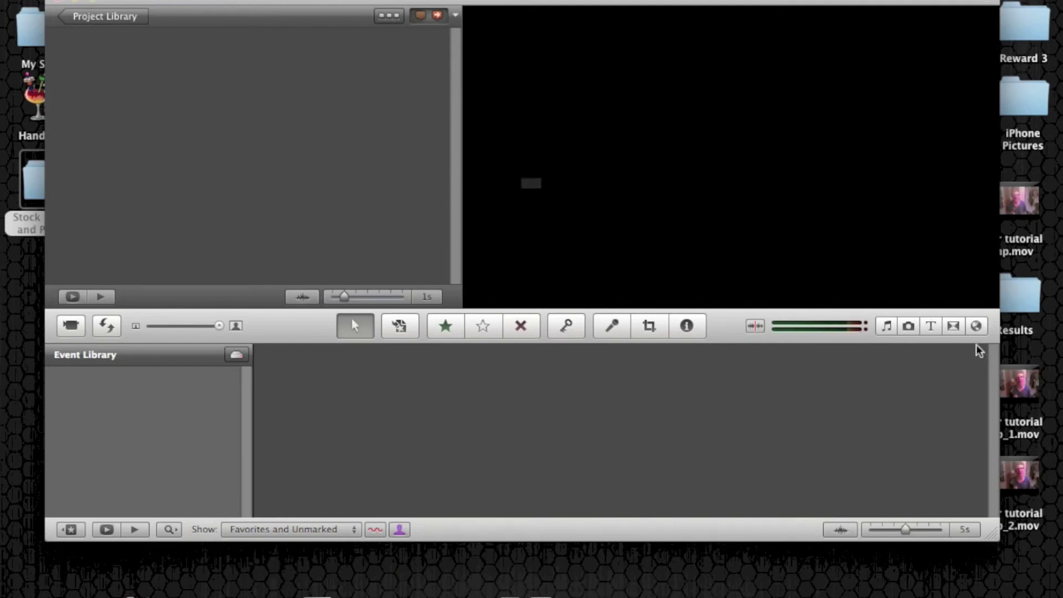
pyautogui.click(583, 254)
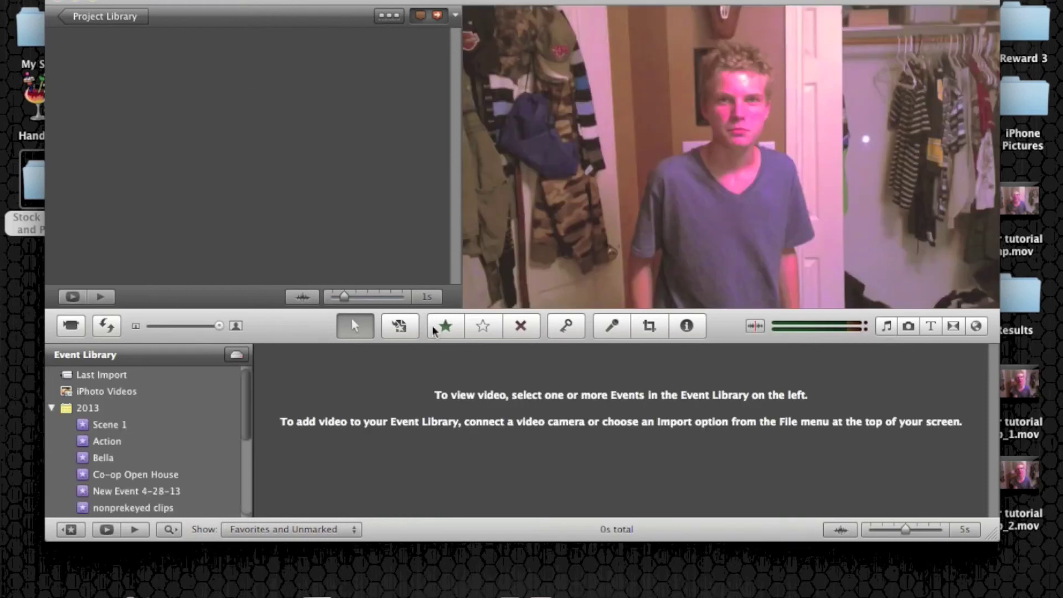
# In the Music and Sound Effects browser, show the iLife Sound Effects > Sci-Fi category.
pyautogui.click(890, 334)
pyautogui.click(889, 332)
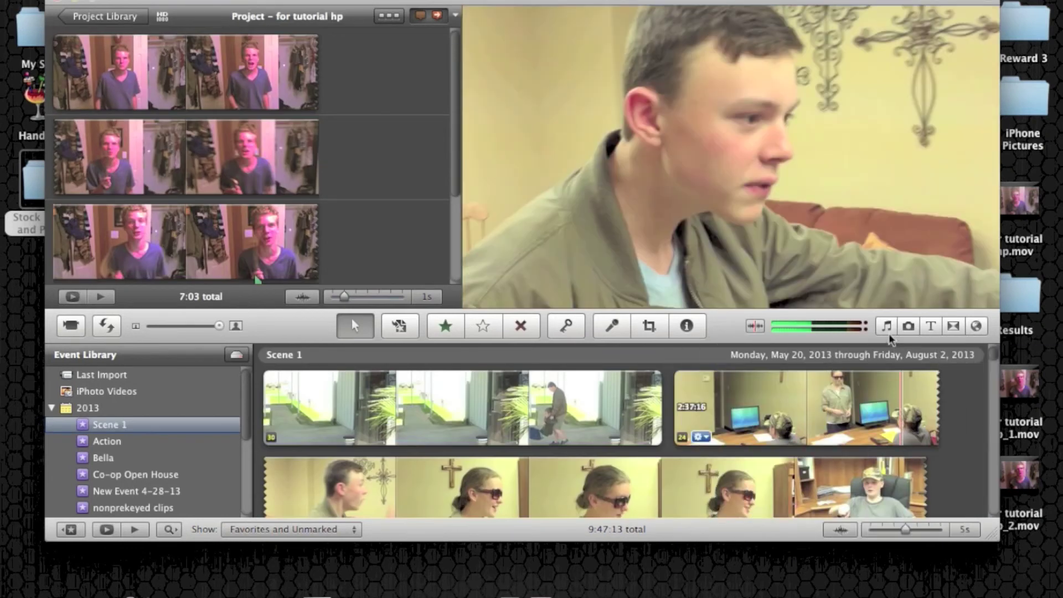
pyautogui.click(888, 331)
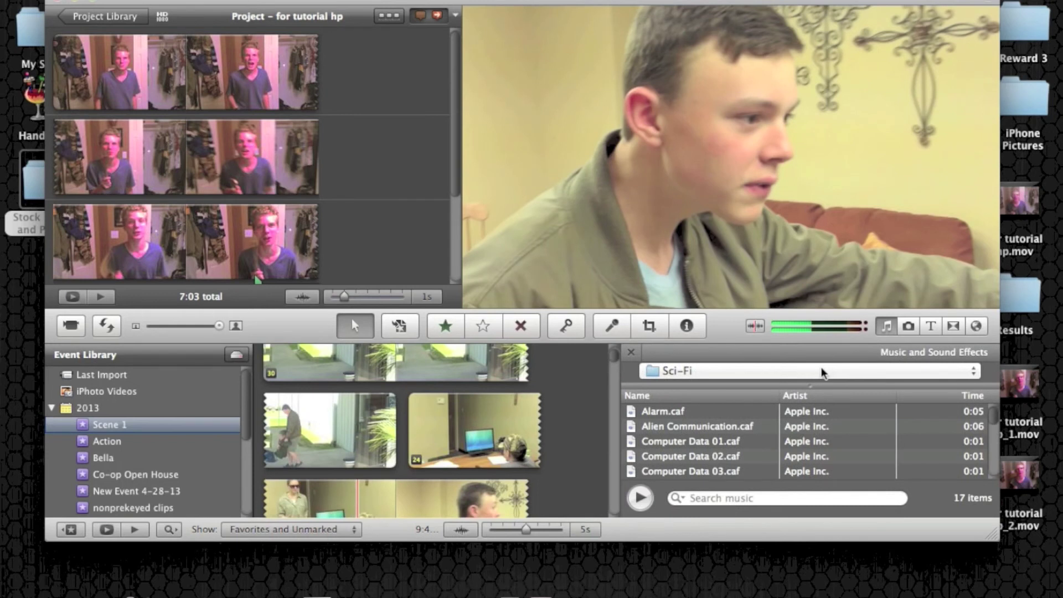
pyautogui.click(821, 372)
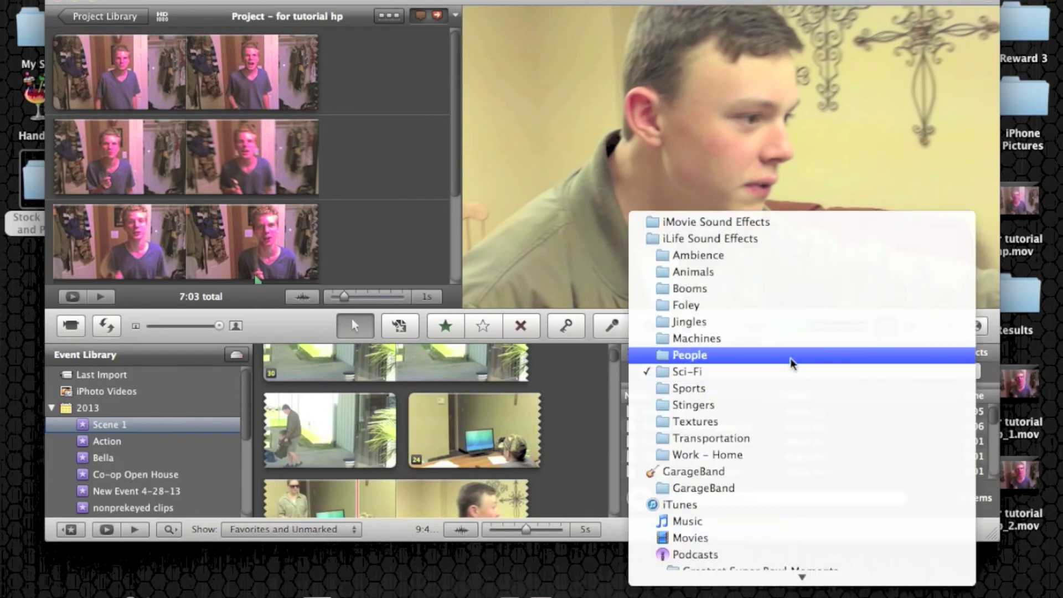
pyautogui.click(756, 228)
pyautogui.click(865, 370)
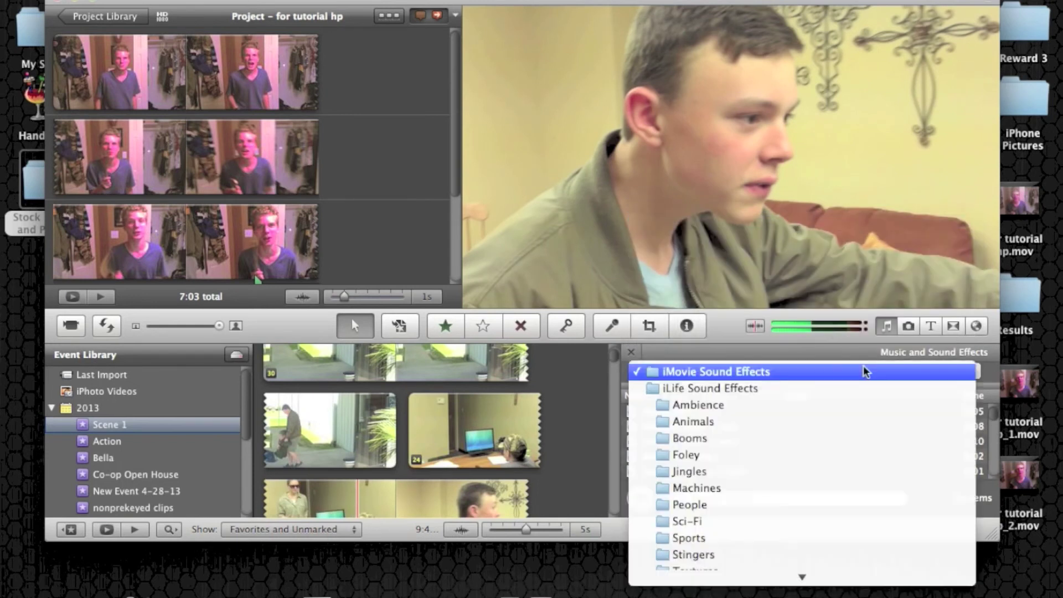
pyautogui.click(789, 395)
pyautogui.click(825, 372)
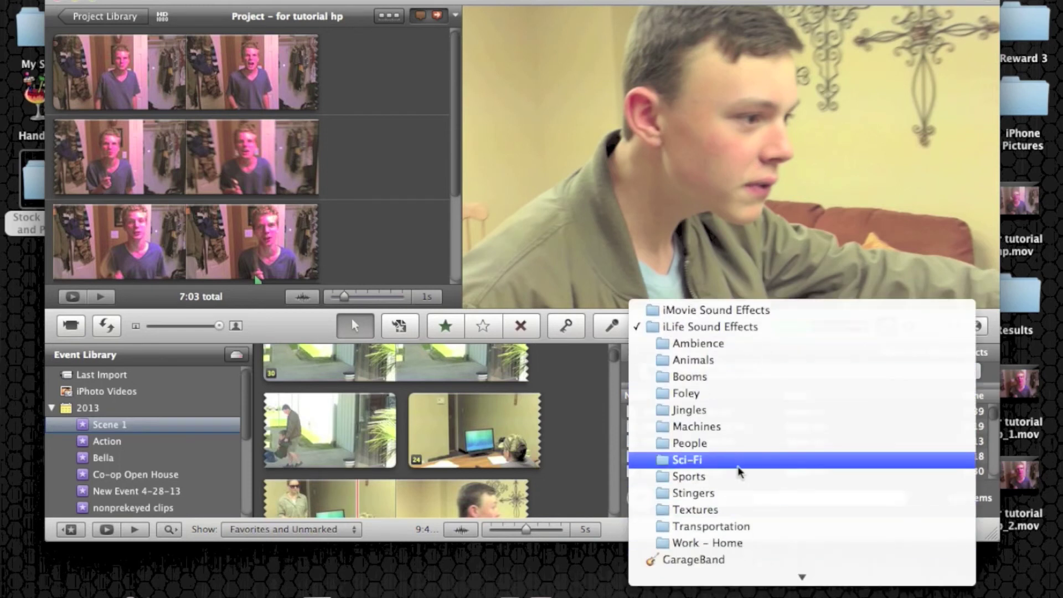
pyautogui.click(737, 467)
# Select Warp Engineering 05.caf and play a preview of it.
pyautogui.scroll(-5, 771, 476)
pyautogui.click(695, 471)
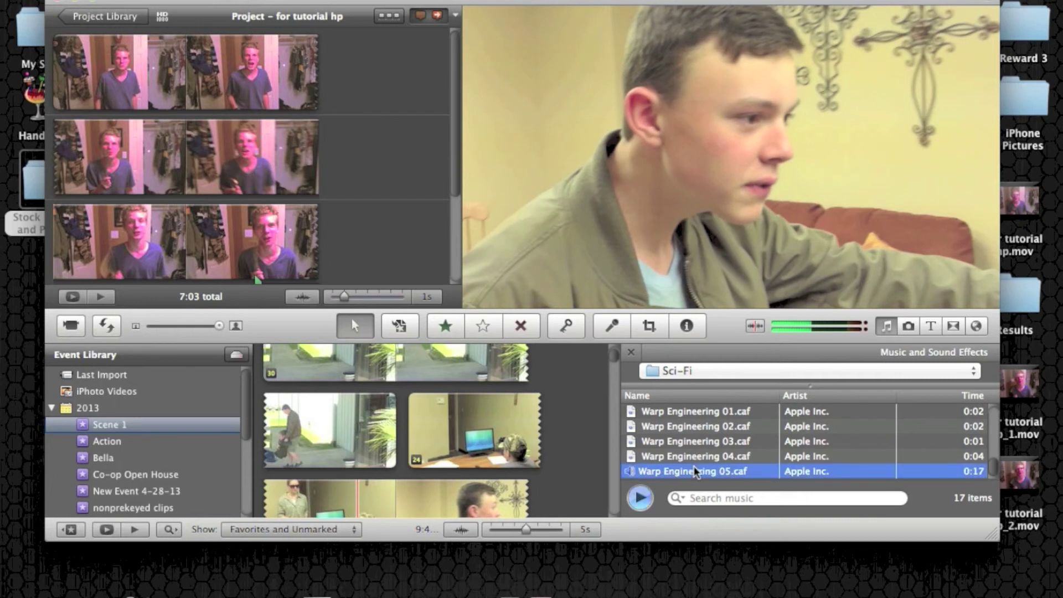
pyautogui.click(641, 498)
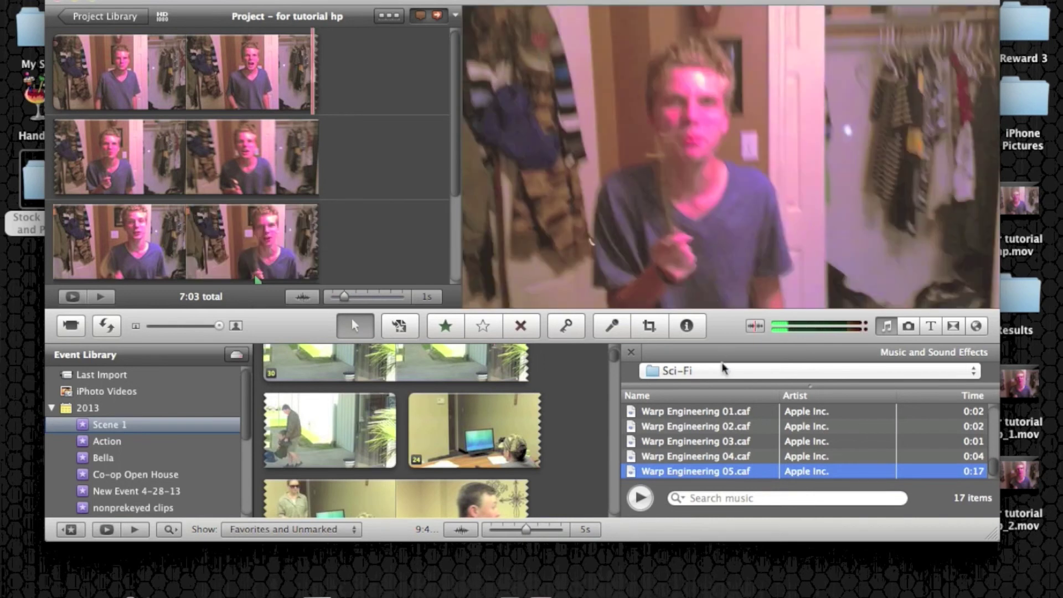
pyautogui.doubleClick(724, 474)
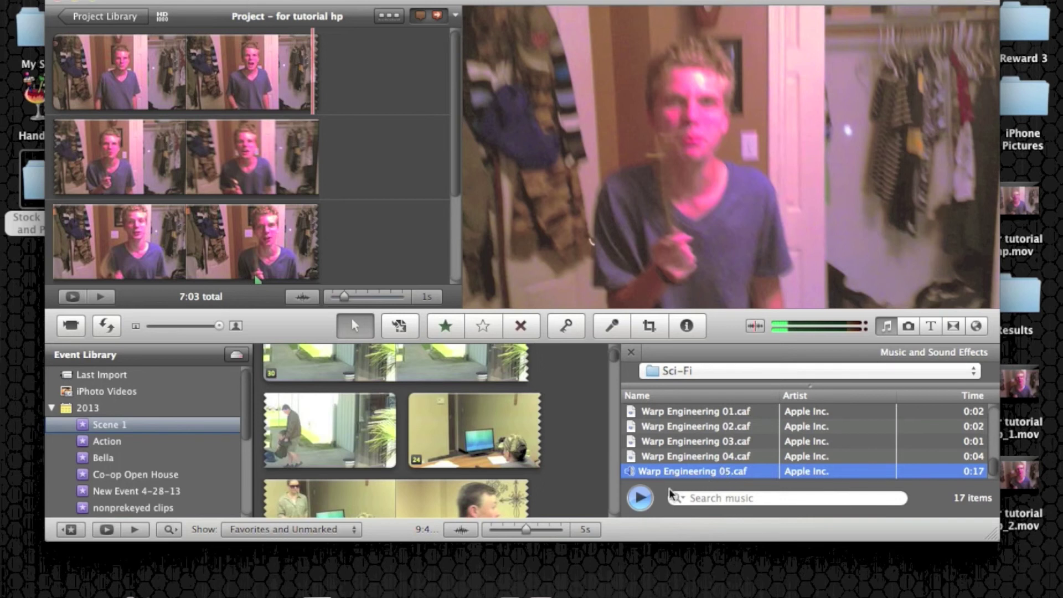
pyautogui.click(642, 498)
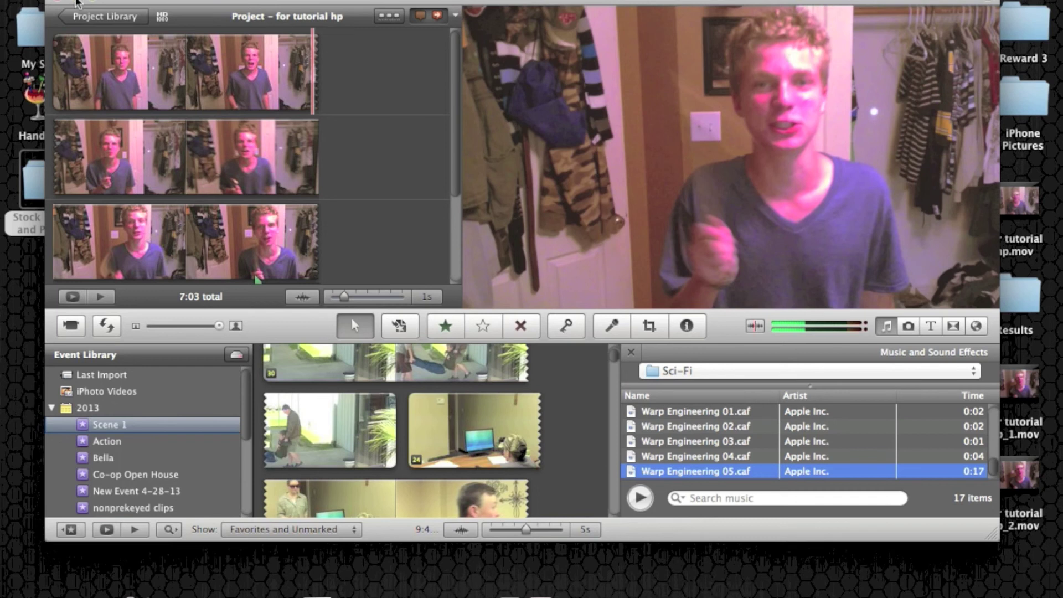
# Close the iMovie window to return to the Finder desktop.
pyautogui.click(76, 2)
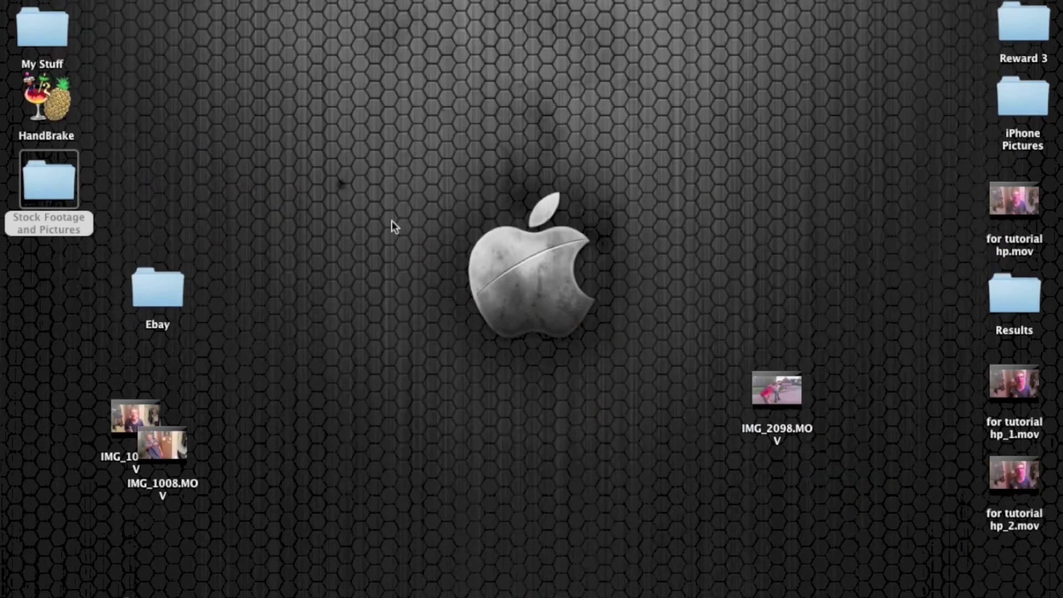